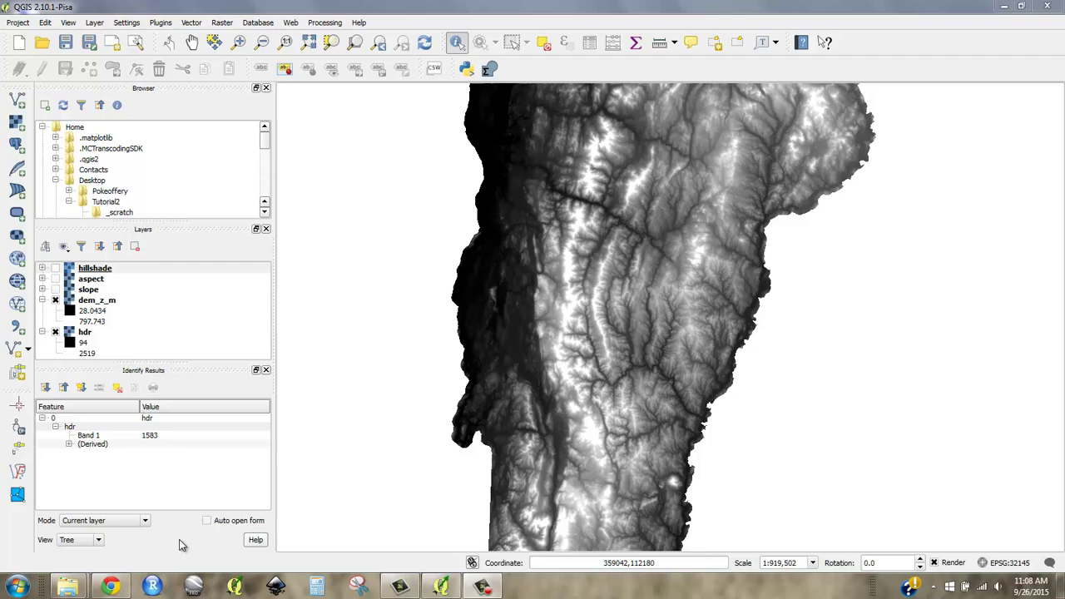
Step: On the yellow birch page, highlight 792 m, 2,600 ft and 'at lower elevations than higher elevations'
click(110, 512)
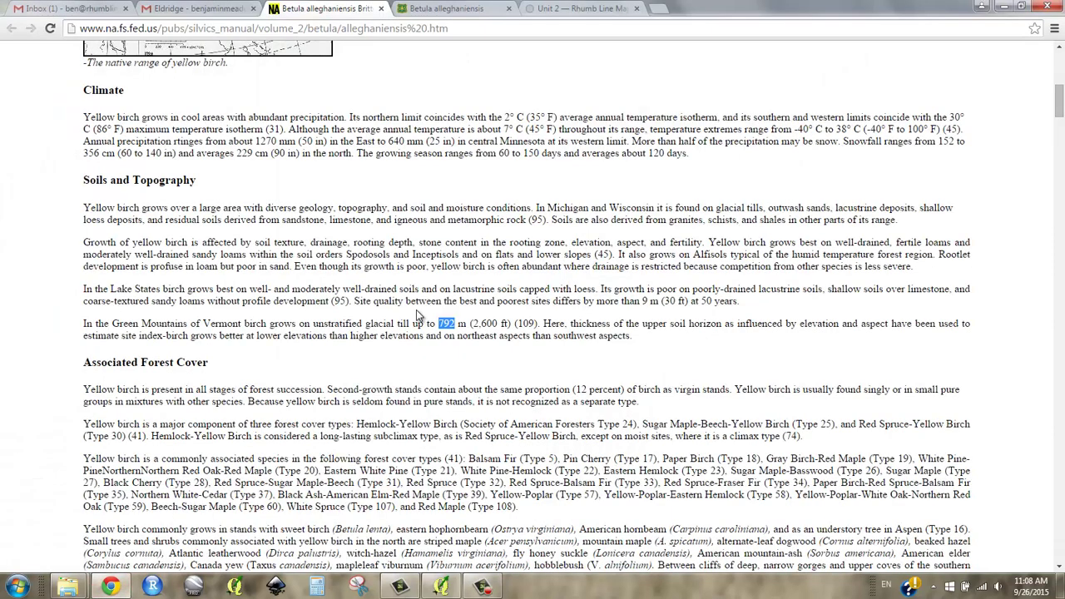
click(438, 323)
drag(439, 323, 456, 323)
mouse_move(472, 323)
mouse_down()
mouse_move(499, 324)
mouse_move(445, 323)
mouse_move(456, 323)
mouse_up()
drag(247, 336, 429, 337)
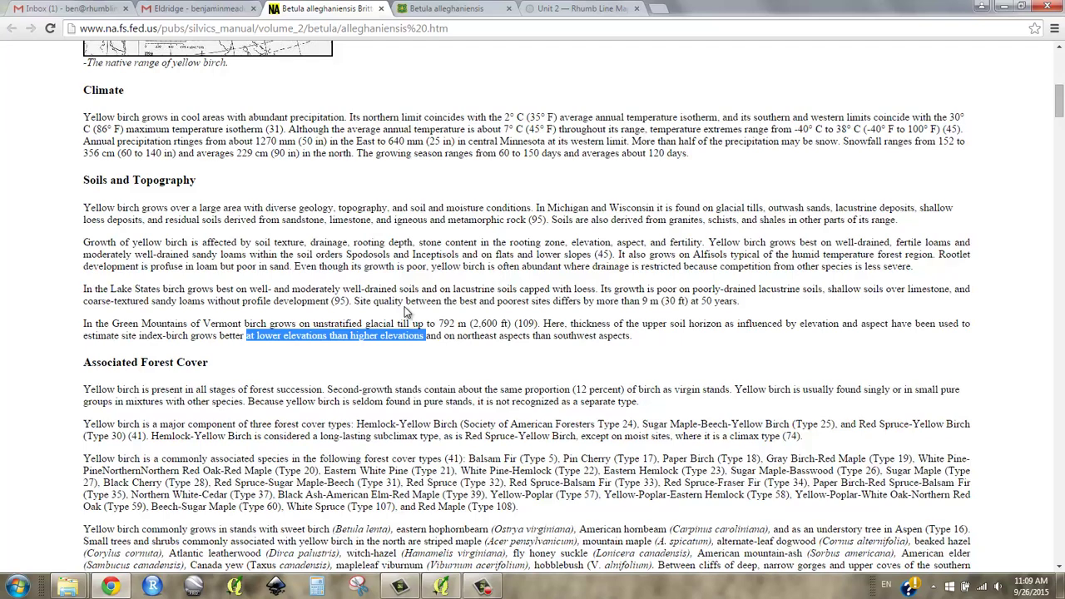
Step: Back in QGIS, select the dem_z_m layer and open the Raster Calculator
click(1004, 14)
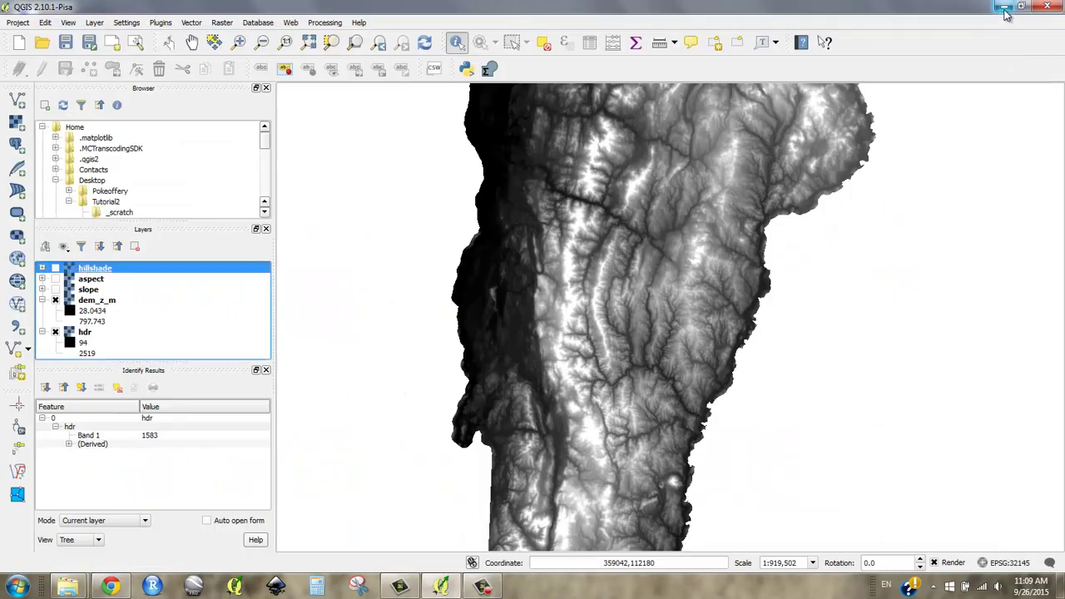
click(88, 304)
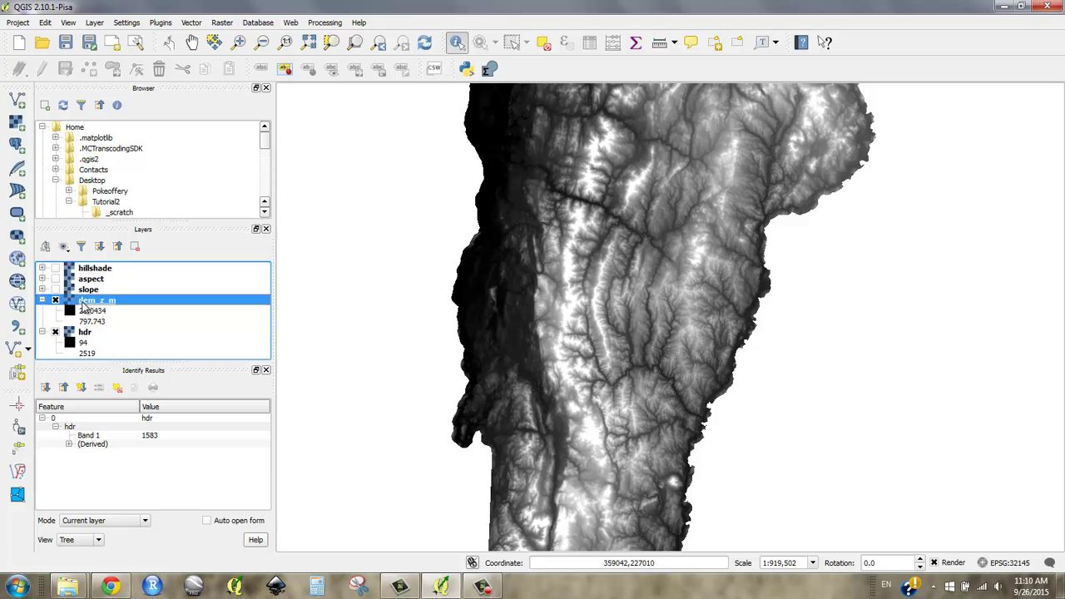
click(223, 22)
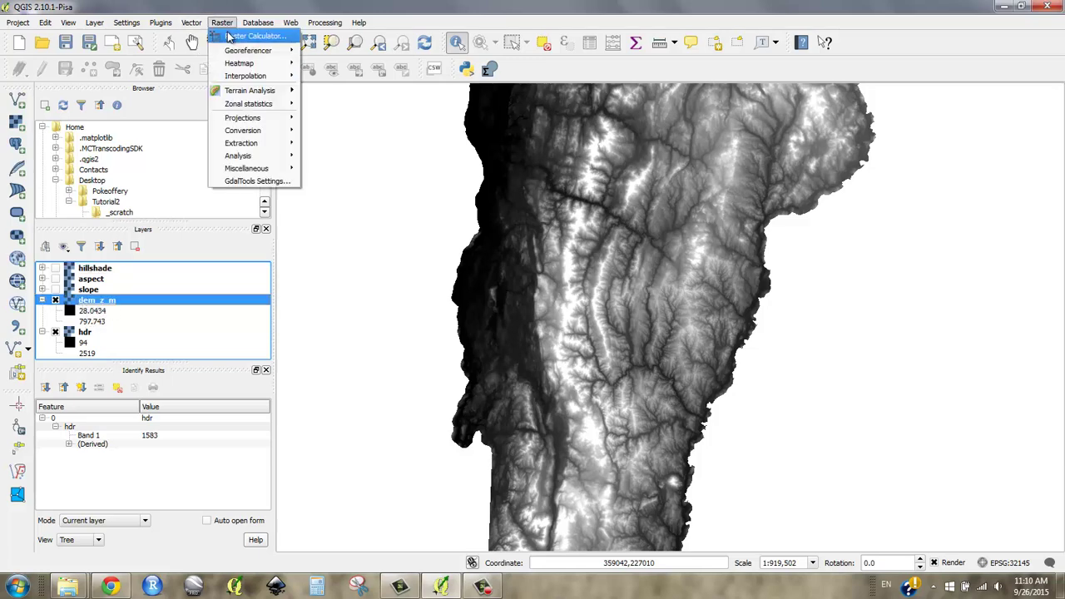
click(230, 37)
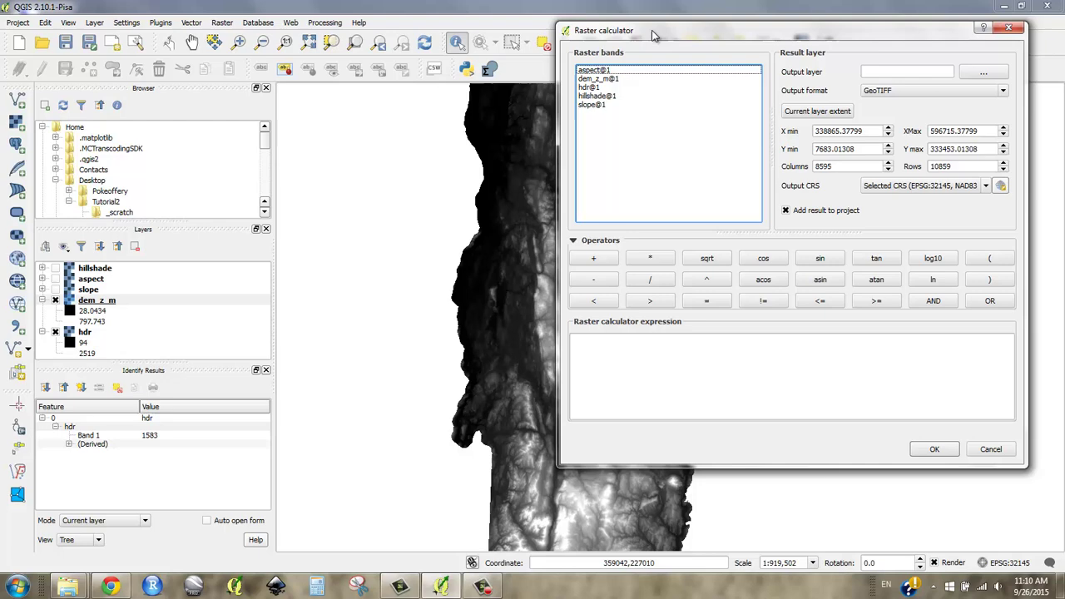
drag(622, 34, 708, 40)
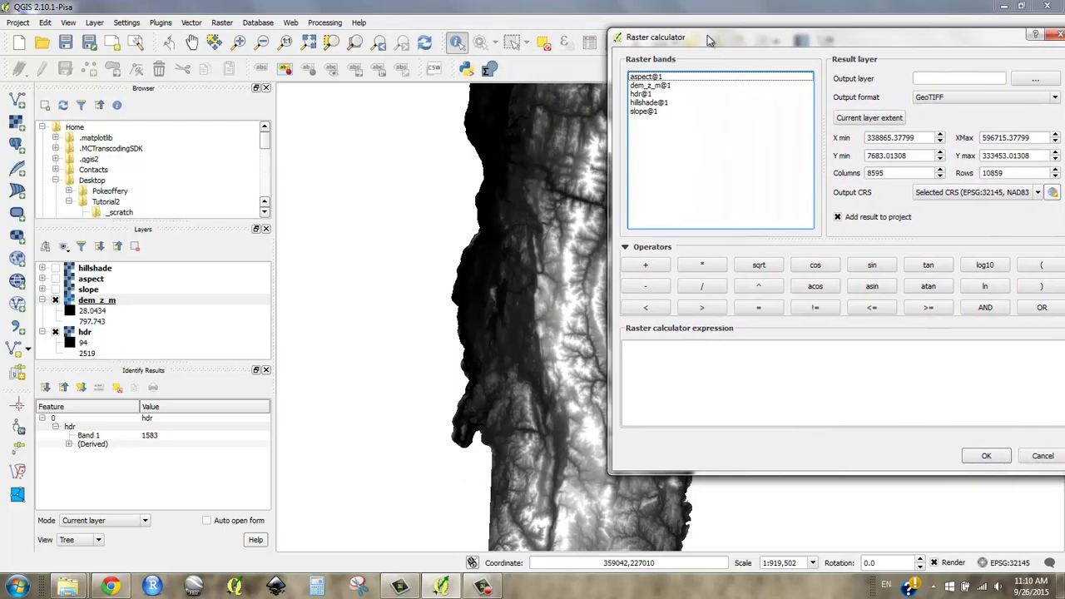
Step: Enter the comparison ("dem_z_m@1" < 800) in the expression box
double_click(661, 87)
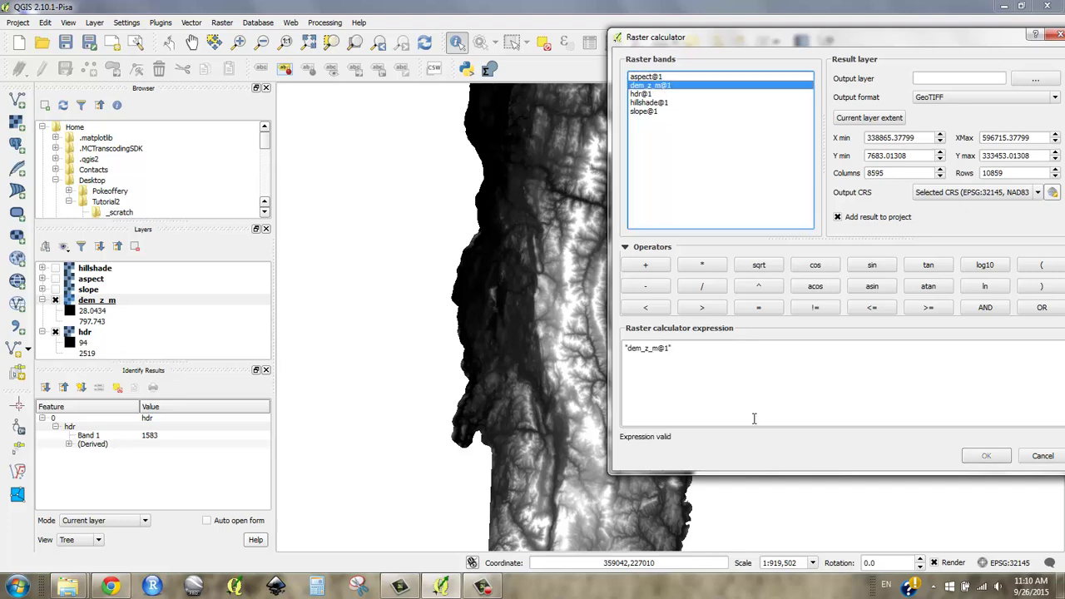
click(768, 377)
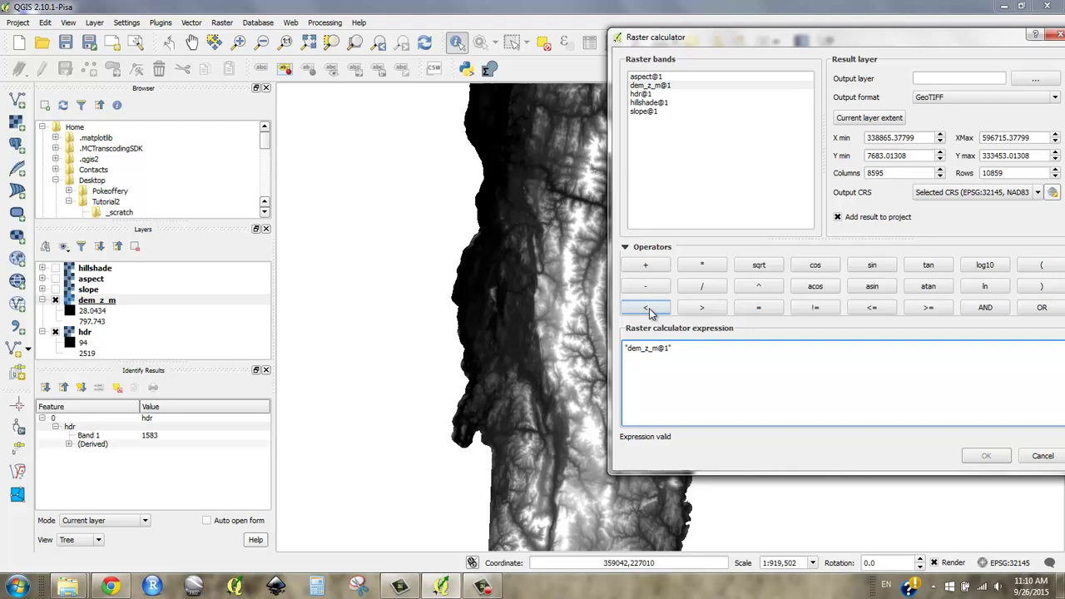
click(645, 308)
click(743, 364)
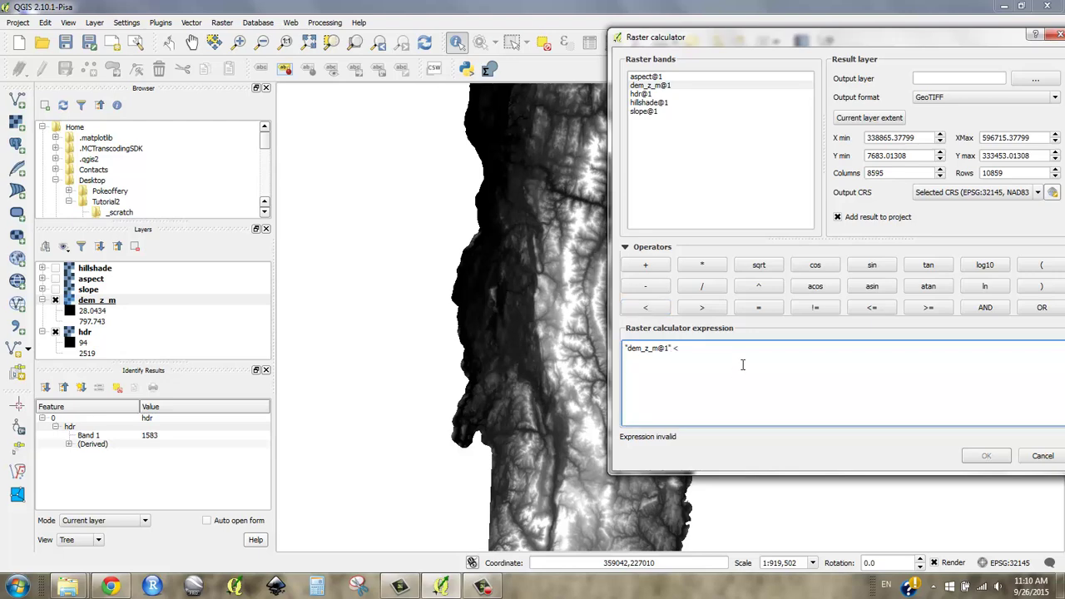
text(800))
key(Home)
text(()
Step: Multiply the comparison by 5 and wrap it as (("dem_z_m@1" < 800)*5), then check it
text(*5))
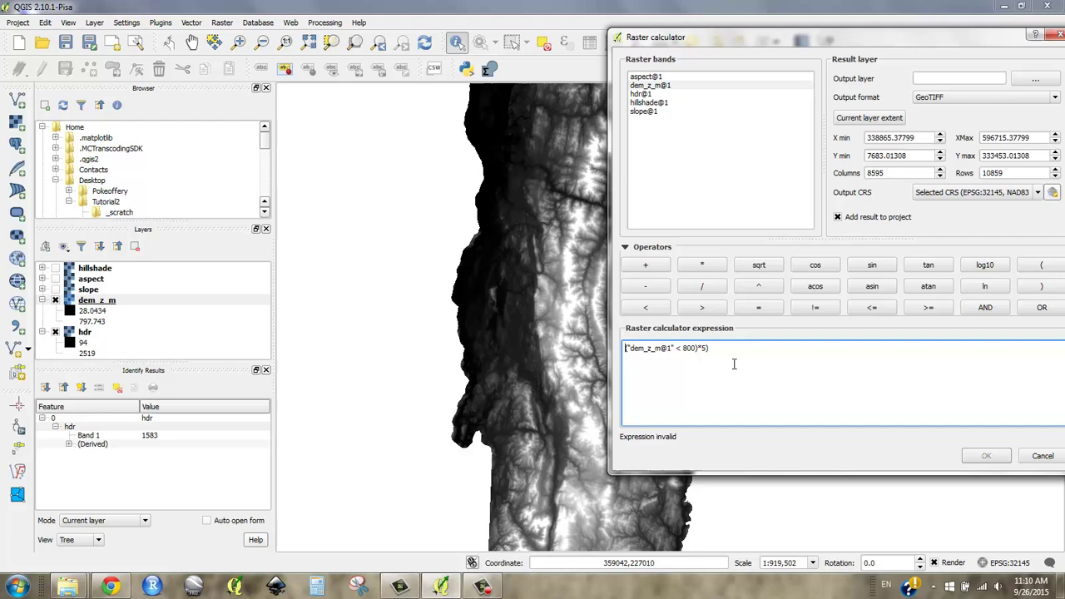
key(Home)
text(()
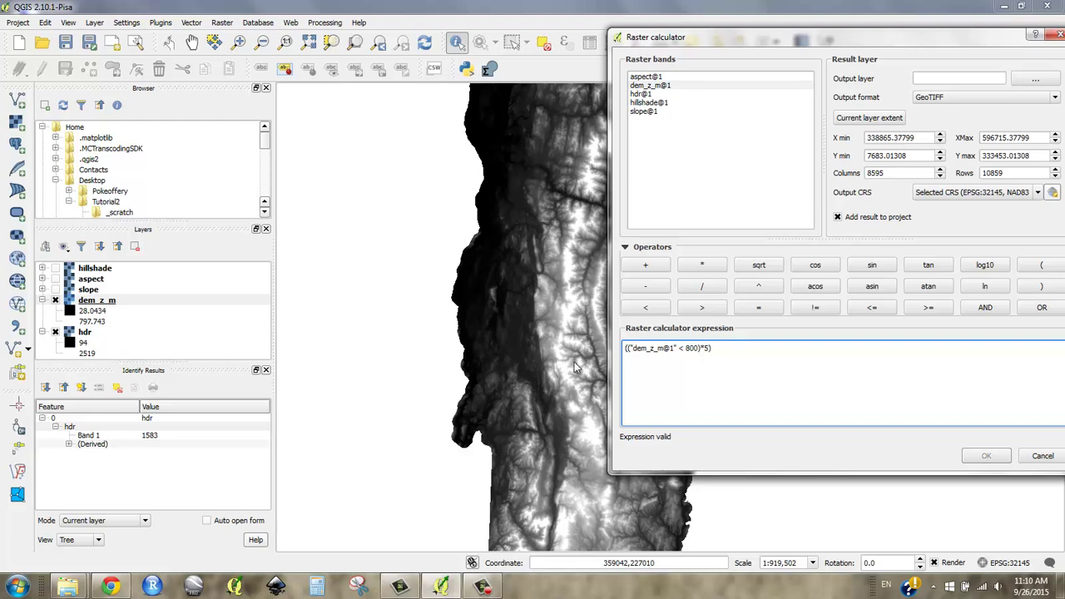
drag(697, 348, 633, 348)
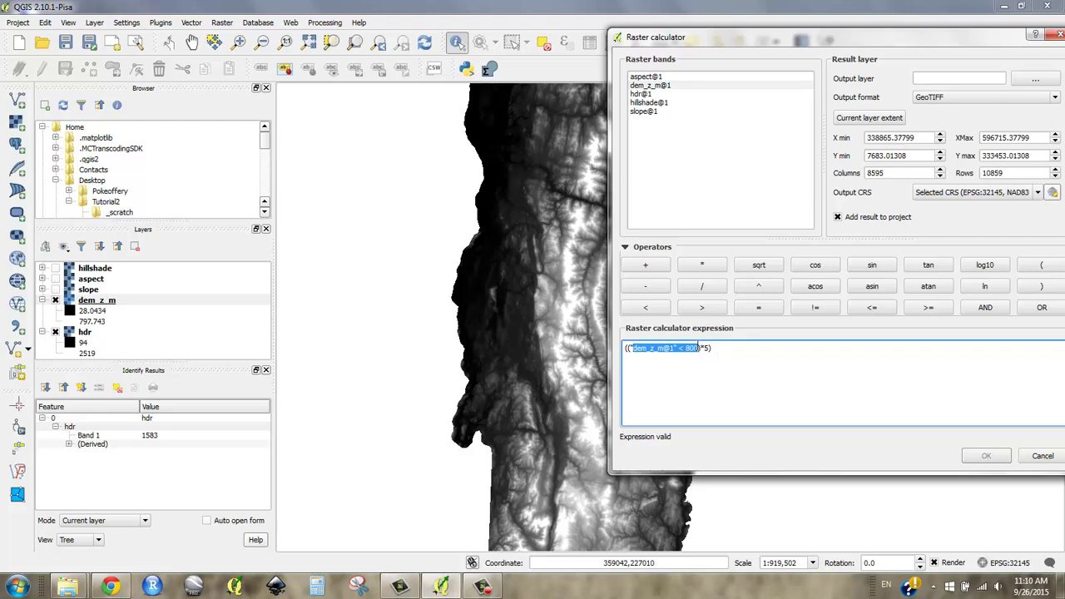
click(733, 349)
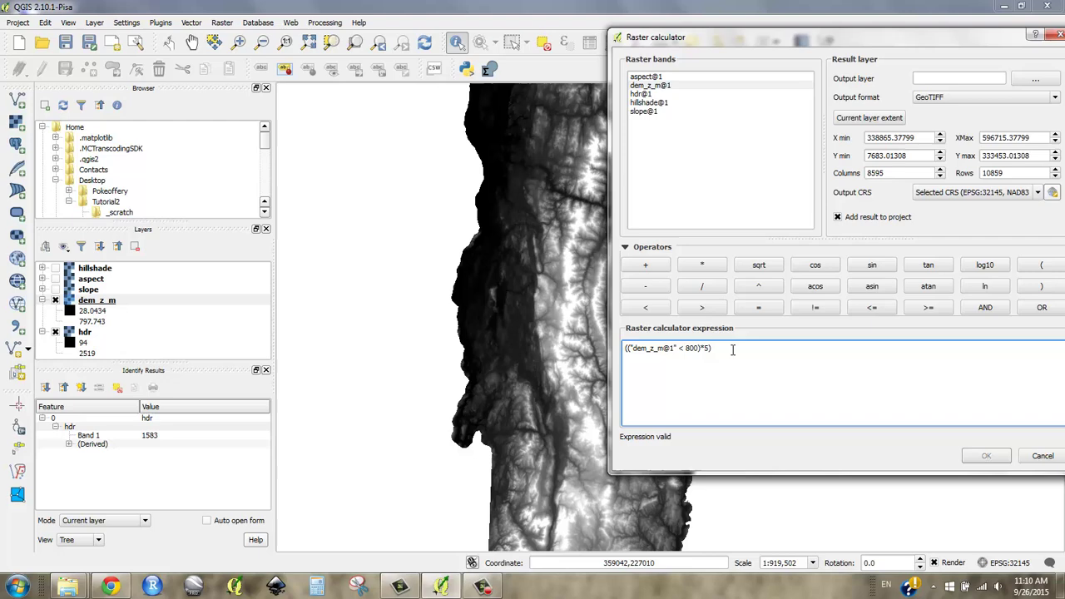
drag(686, 347, 698, 348)
Step: Append + (("dem_z_m@1" < 400) as the second elevation term
click(728, 350)
click(654, 268)
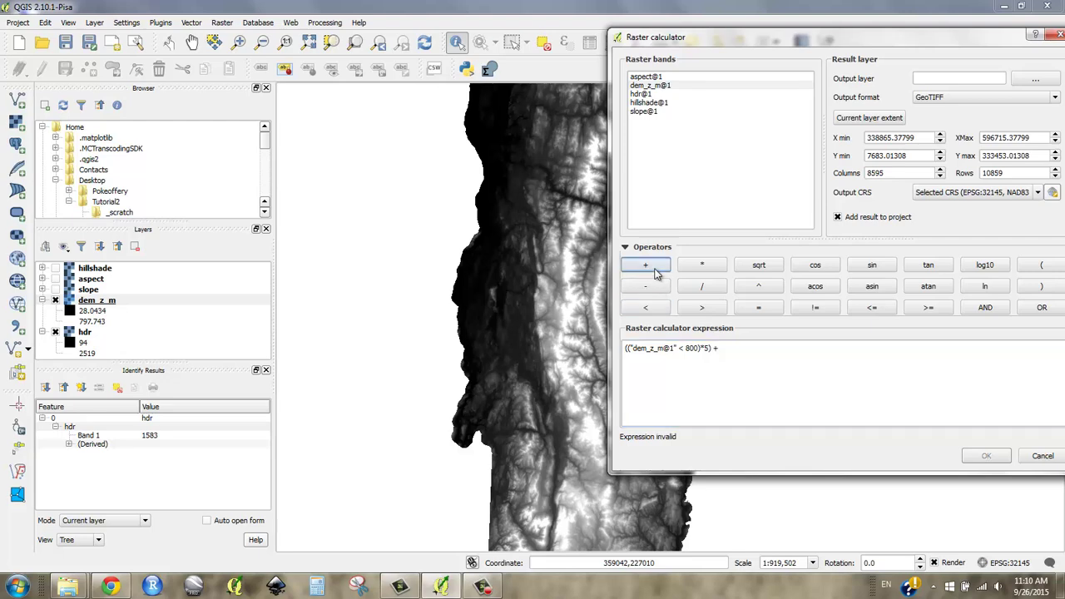
click(751, 350)
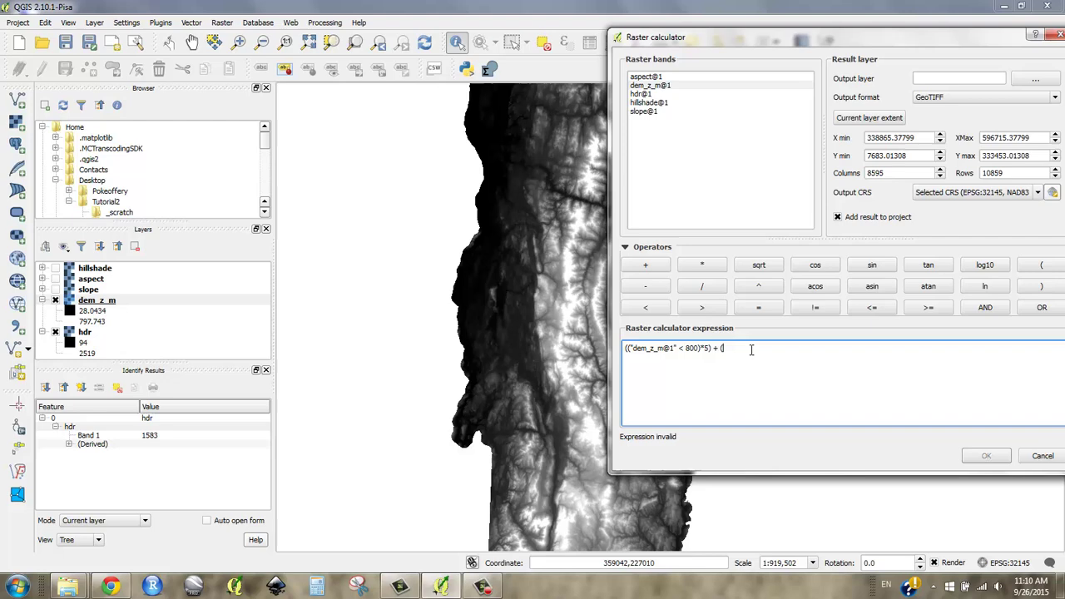
text((()
double_click(656, 86)
click(650, 308)
text(400))
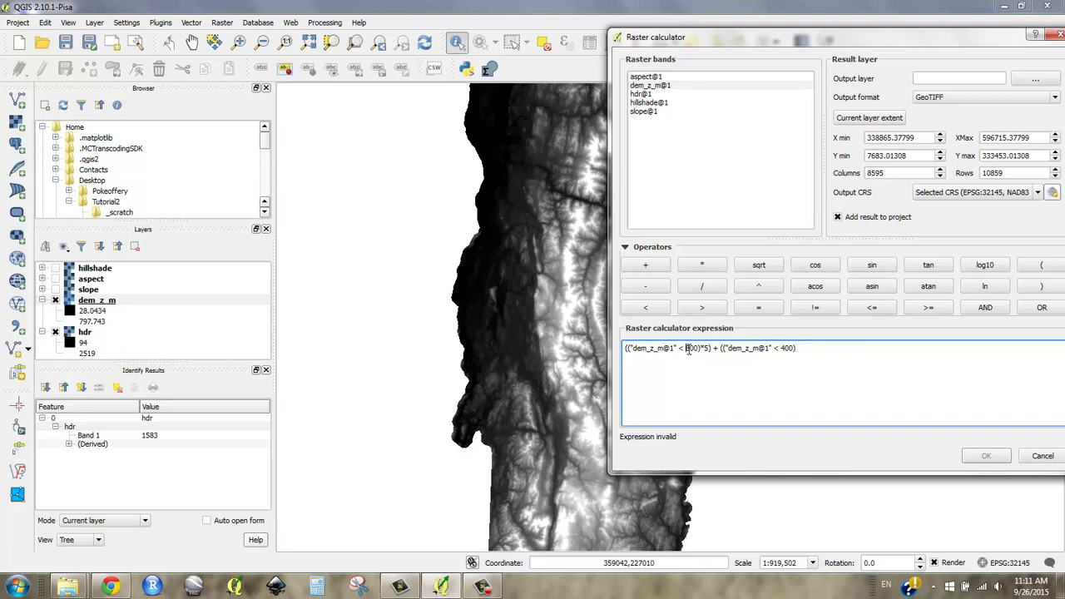
Step: Multiply the second term by 5 and check both comparisons in the finished expression
drag(687, 349, 699, 347)
click(819, 352)
click(701, 265)
click(870, 352)
text(5))
drag(629, 348, 689, 350)
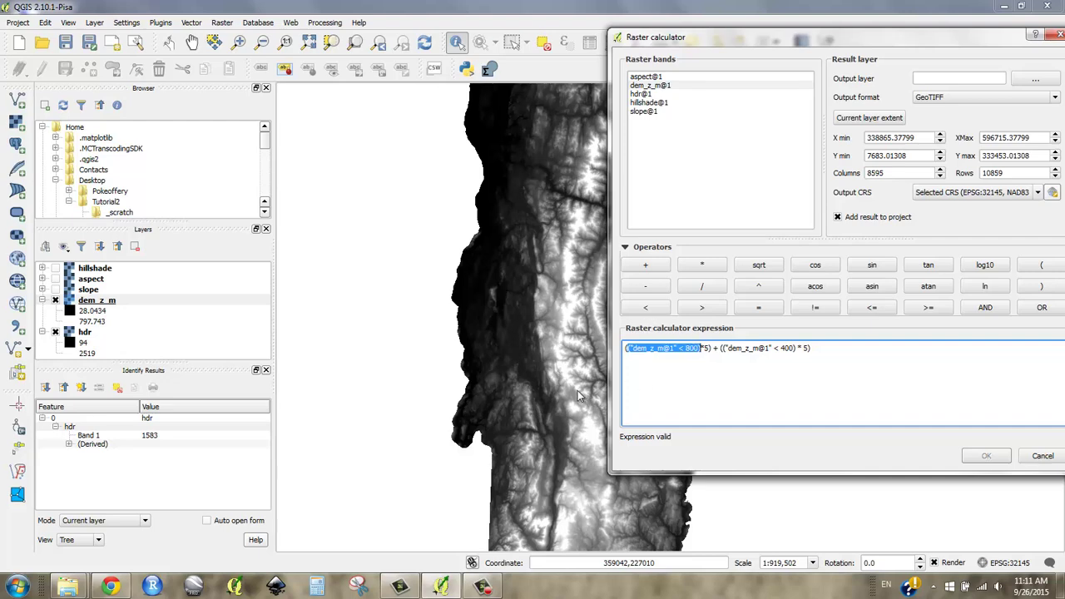
double_click(714, 348)
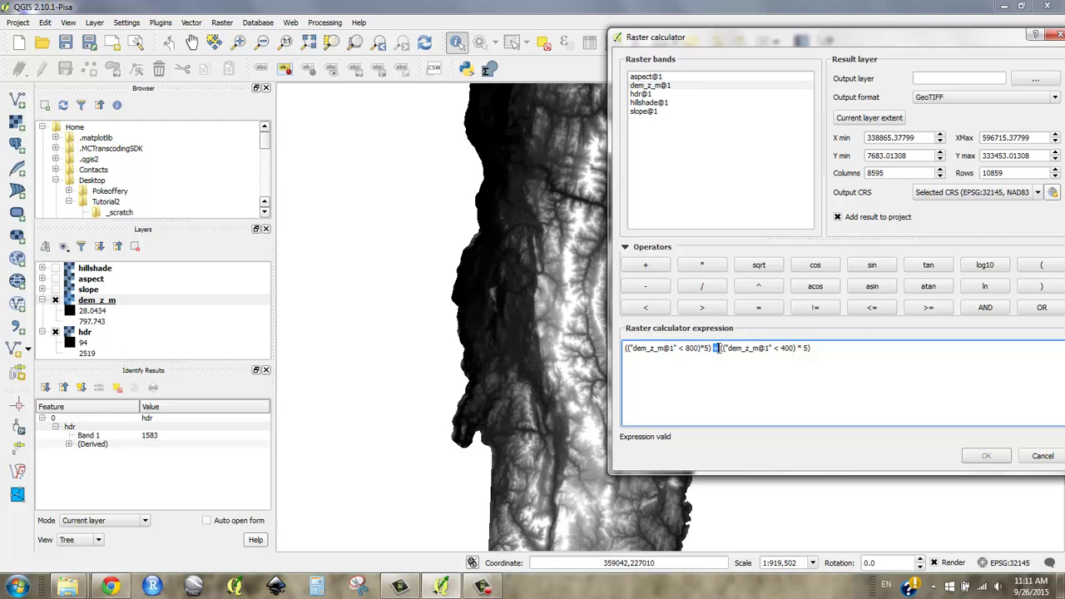
drag(725, 349, 801, 349)
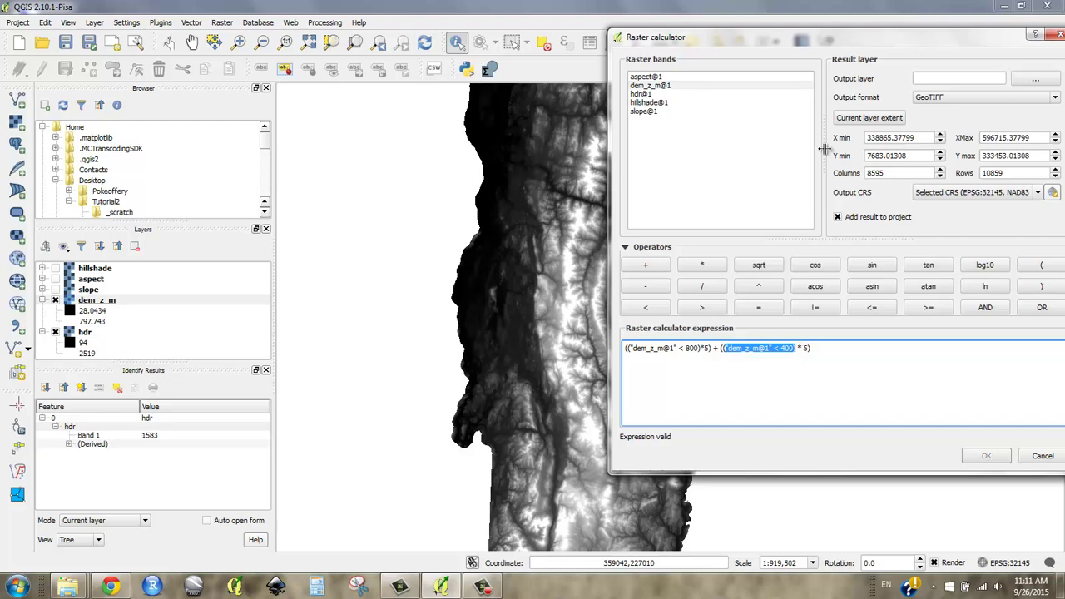
drag(836, 43, 790, 46)
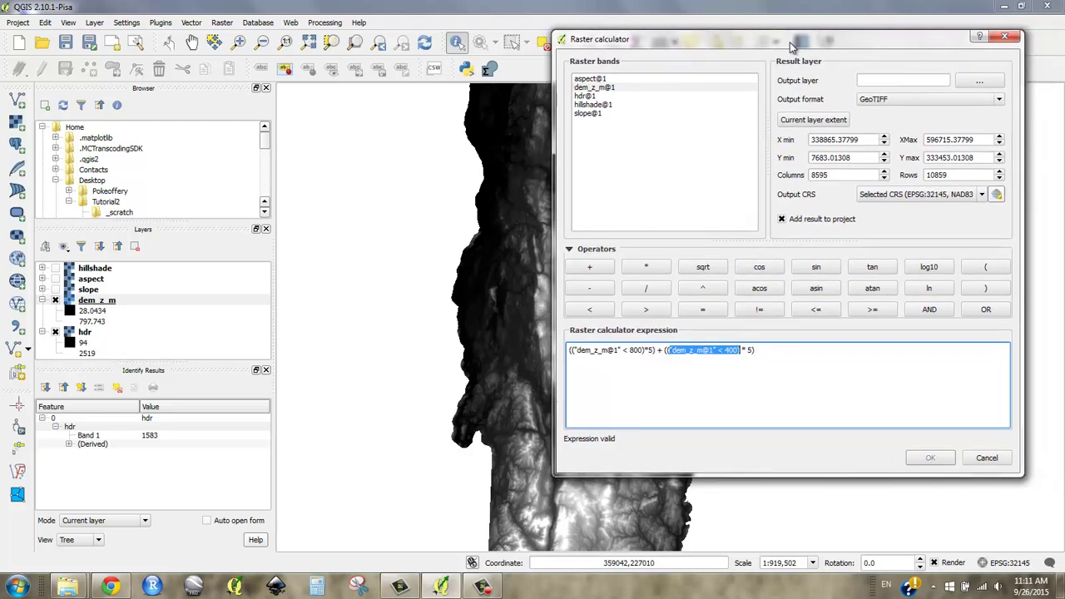
click(846, 373)
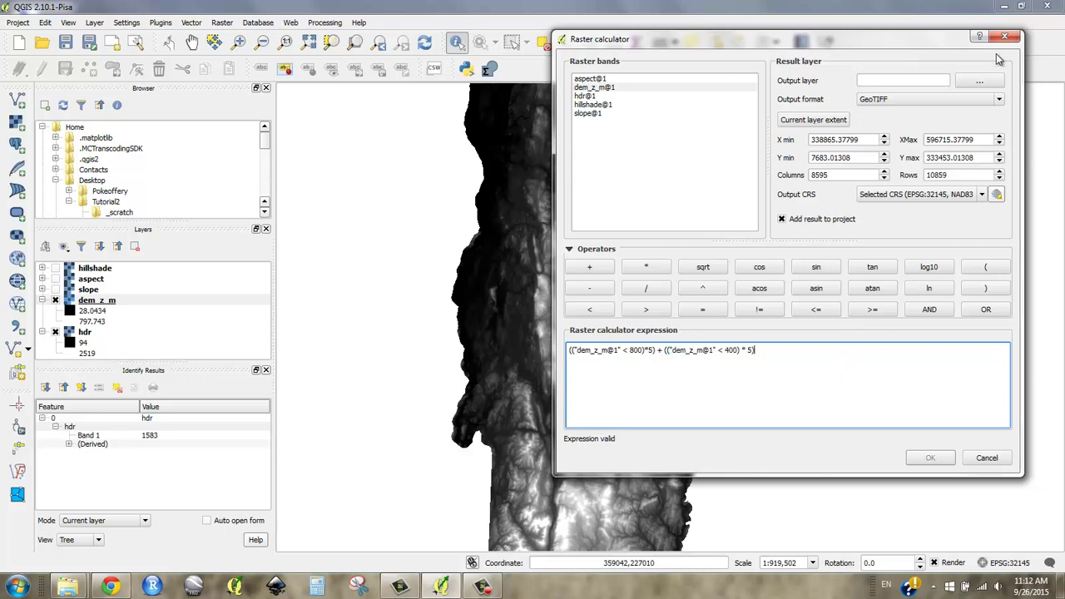
Step: Save the output as elev_good in Desktop > Tutorial2 > _scratch and run the calculation
click(982, 80)
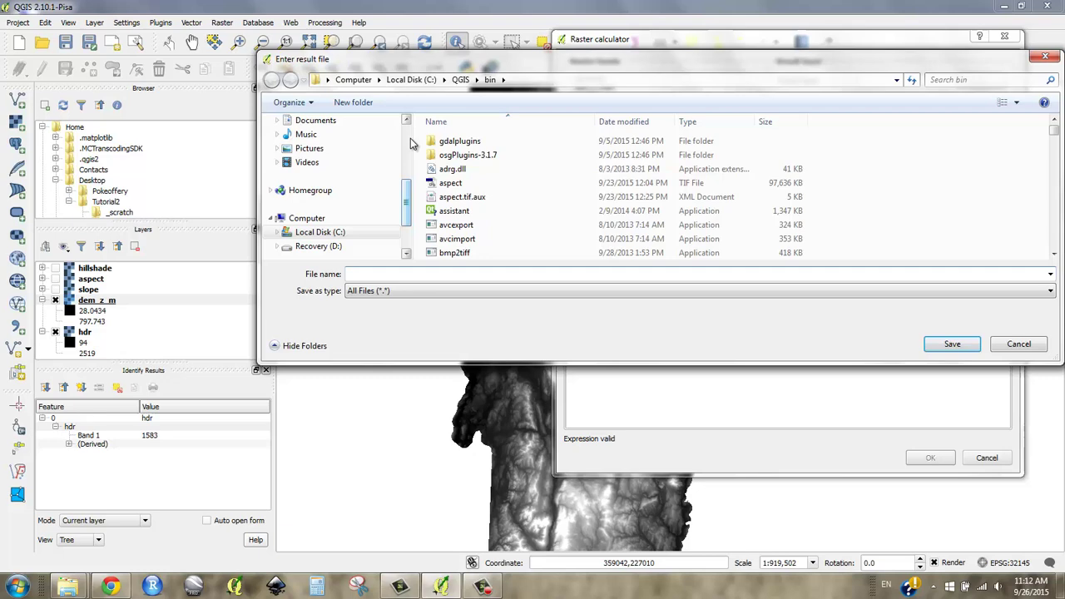
scroll(349, 147, up, 4)
click(350, 144)
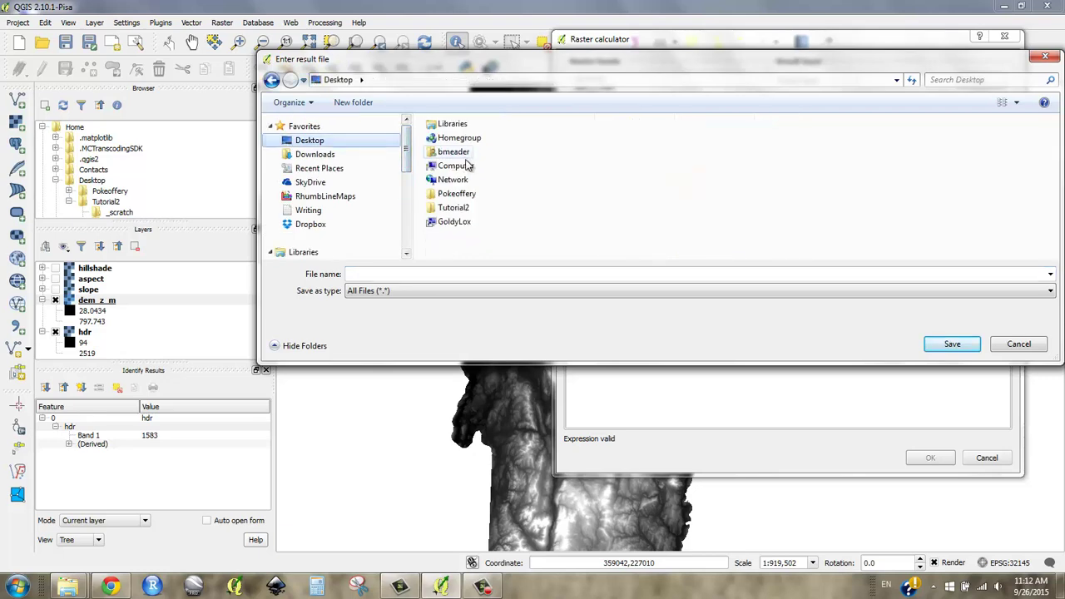
click(471, 210)
double_click(471, 210)
double_click(463, 144)
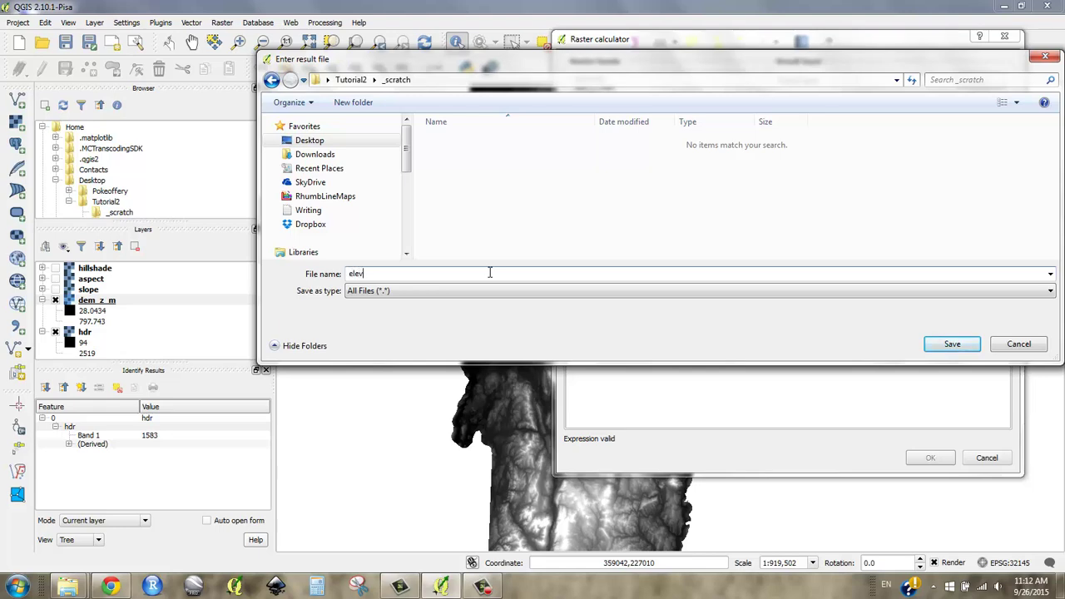
text(od)
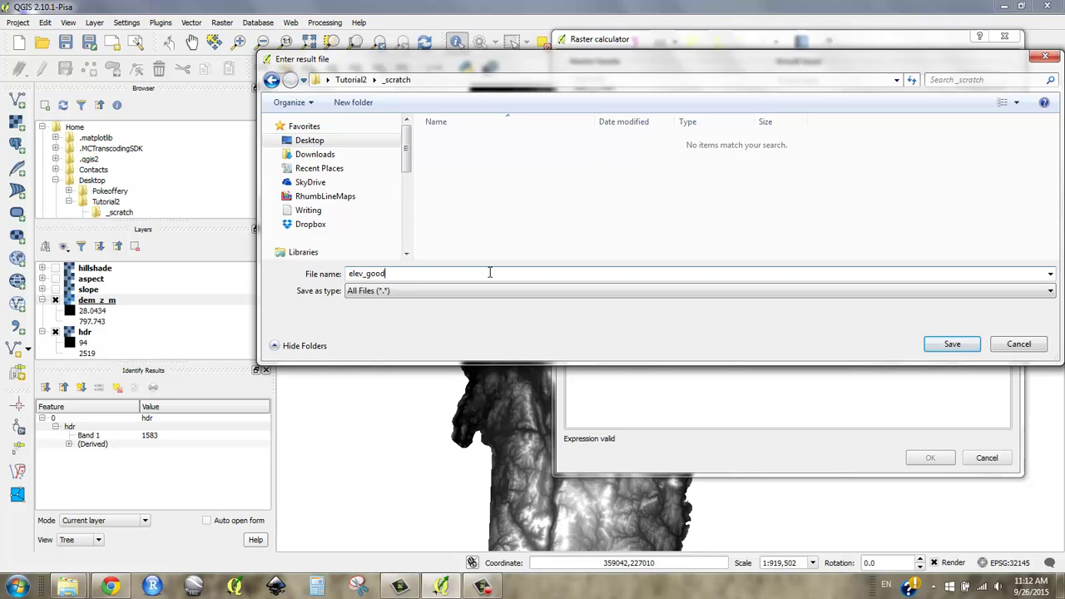
click(953, 346)
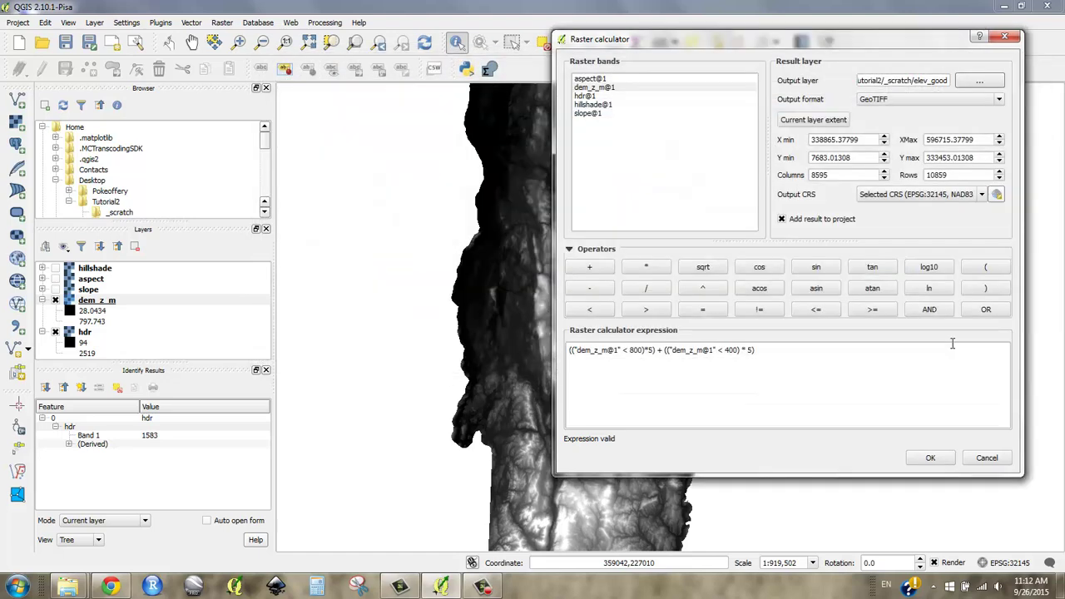
click(934, 459)
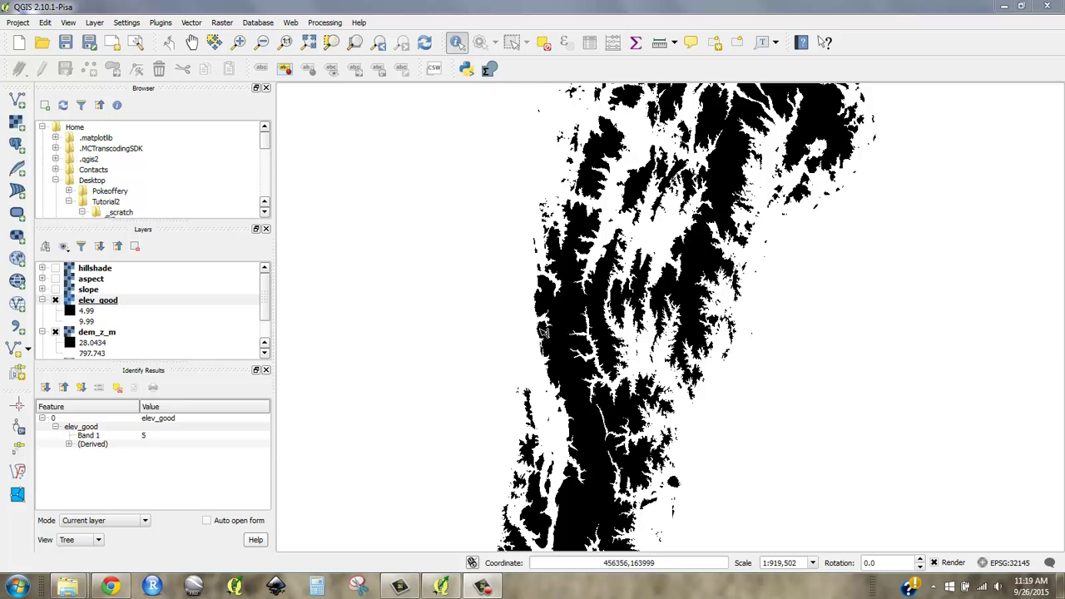
Step: Style elev_good as singleband pseudocolor with the Oranges ramp, actual-accuracy min/max 0–10, and apply
right_click(104, 306)
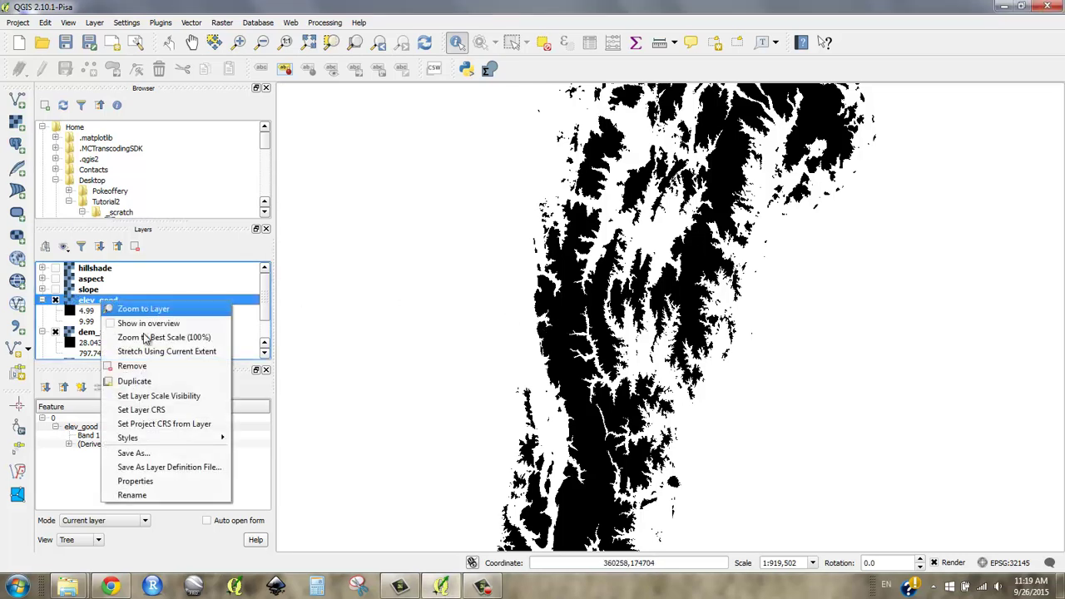
click(173, 484)
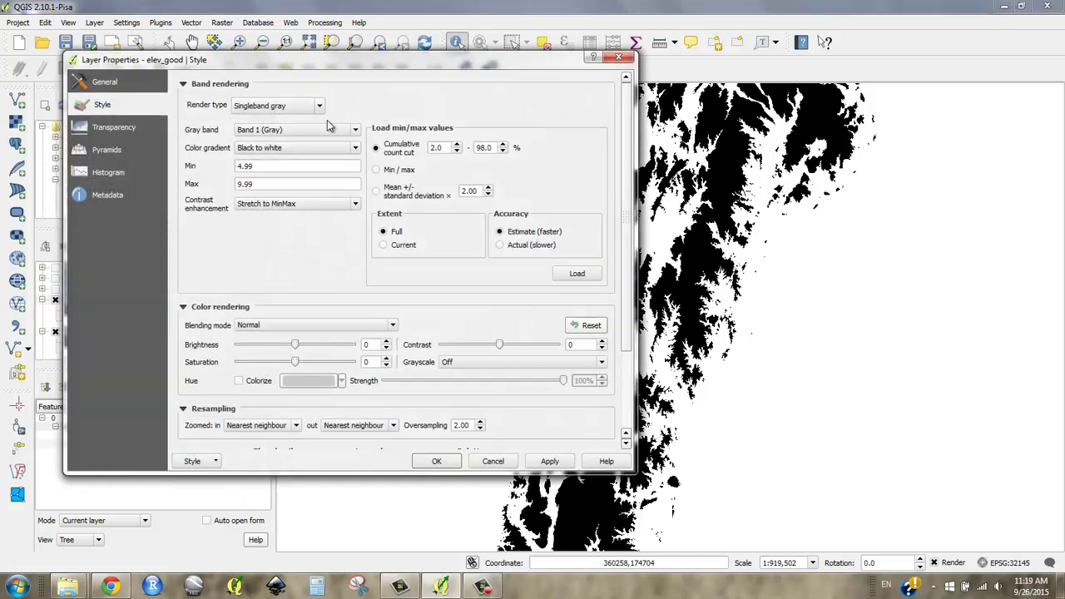
click(270, 107)
click(281, 147)
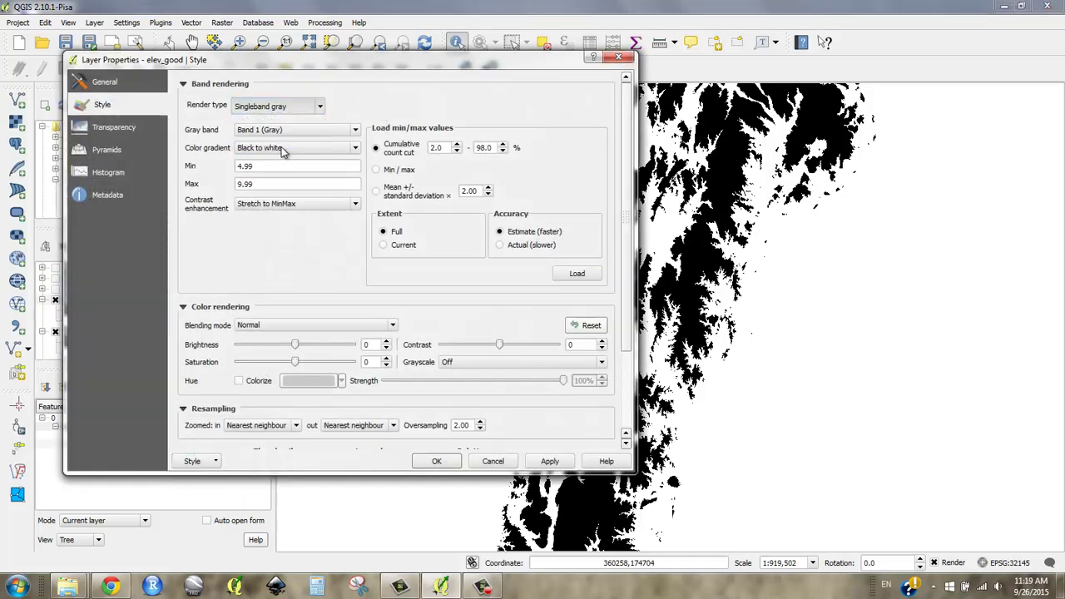
click(441, 147)
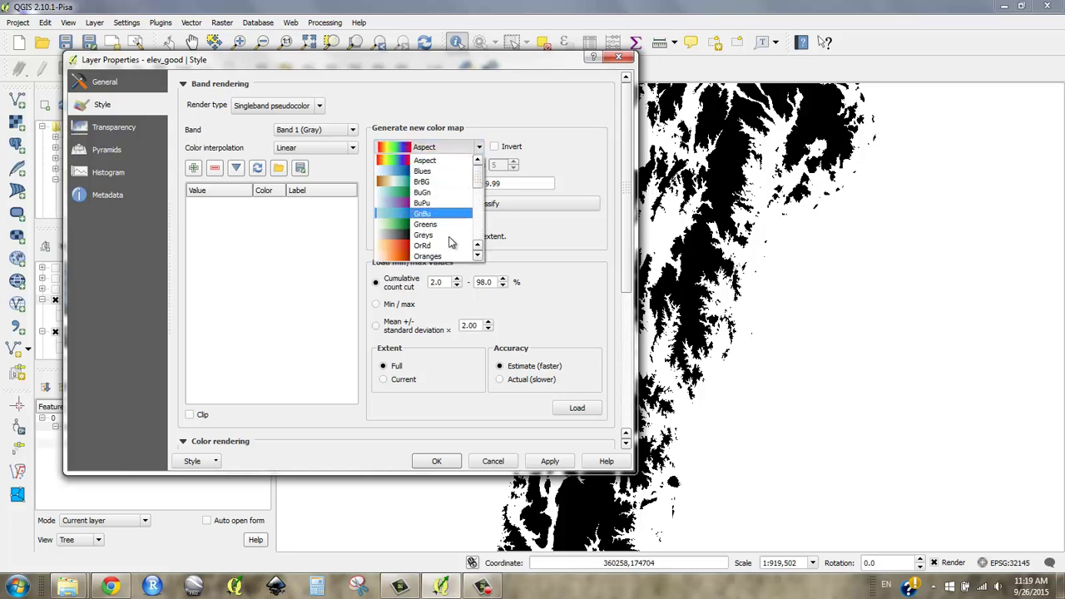
click(450, 256)
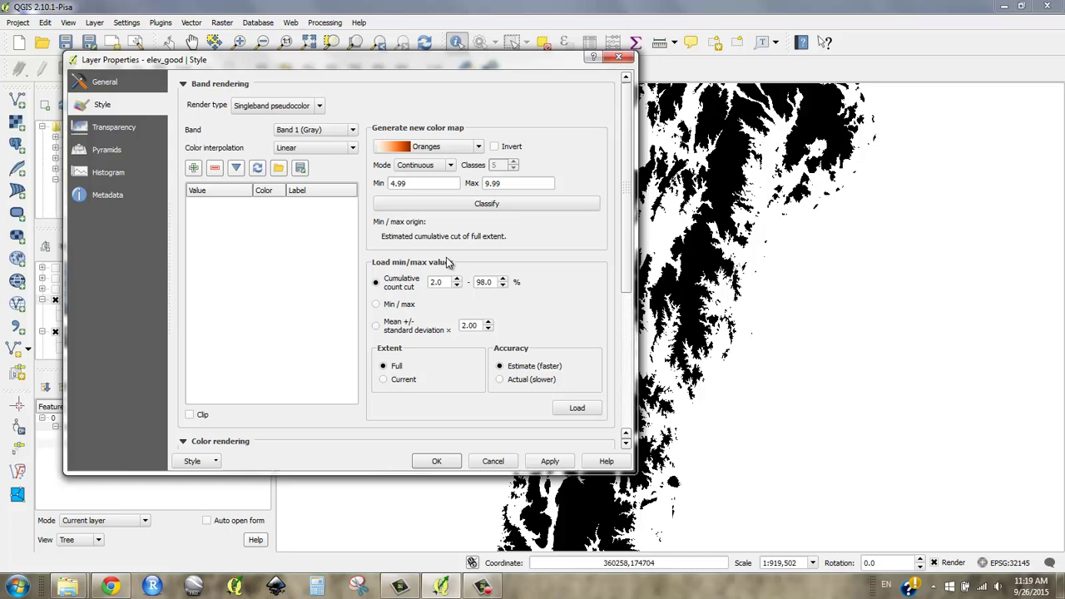
click(406, 306)
click(517, 379)
click(576, 409)
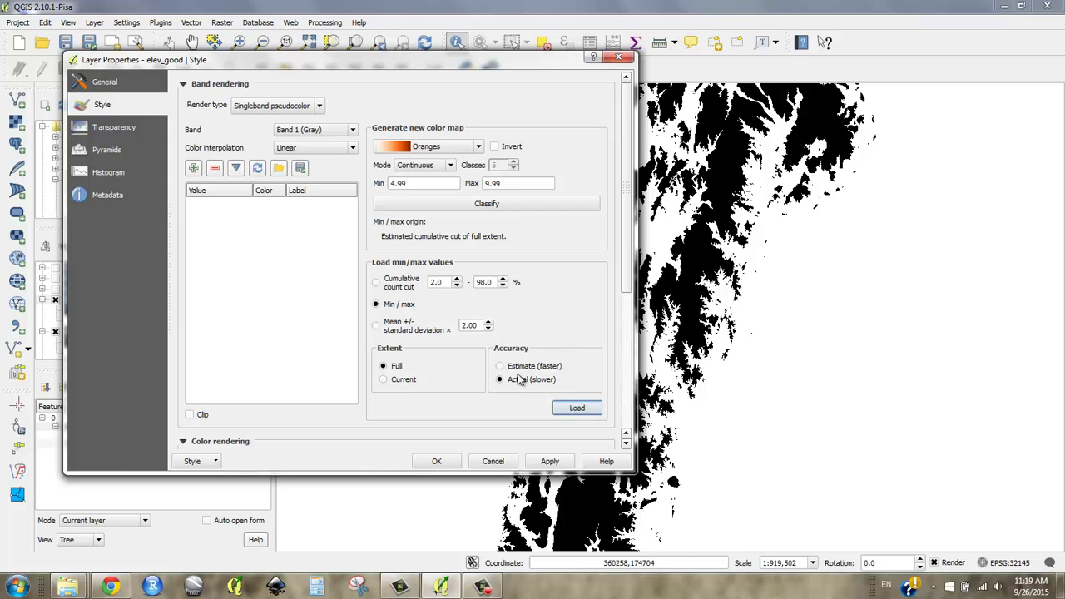
click(575, 409)
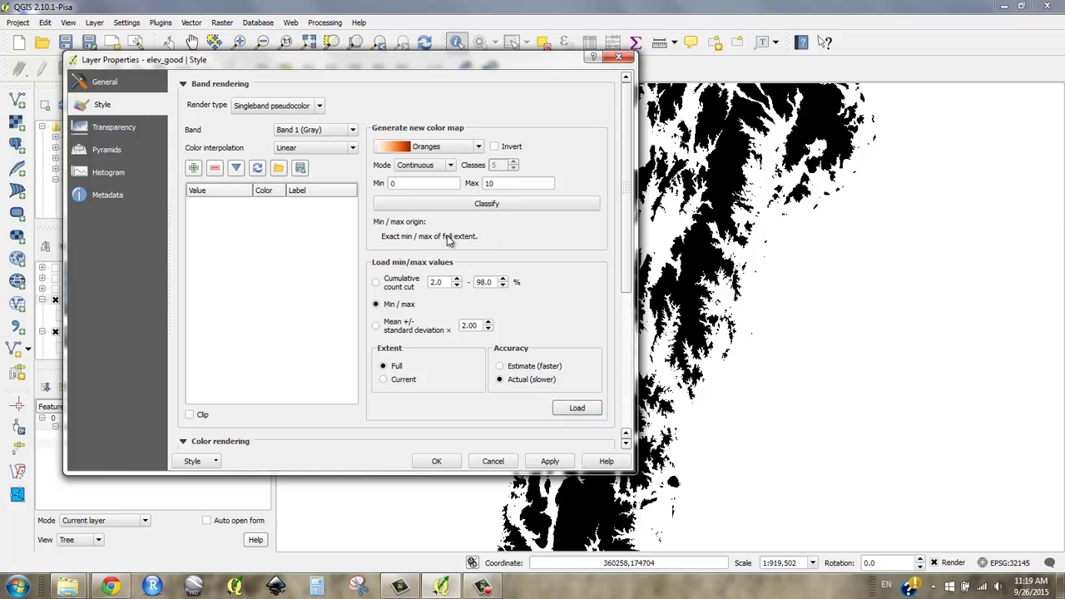
click(521, 206)
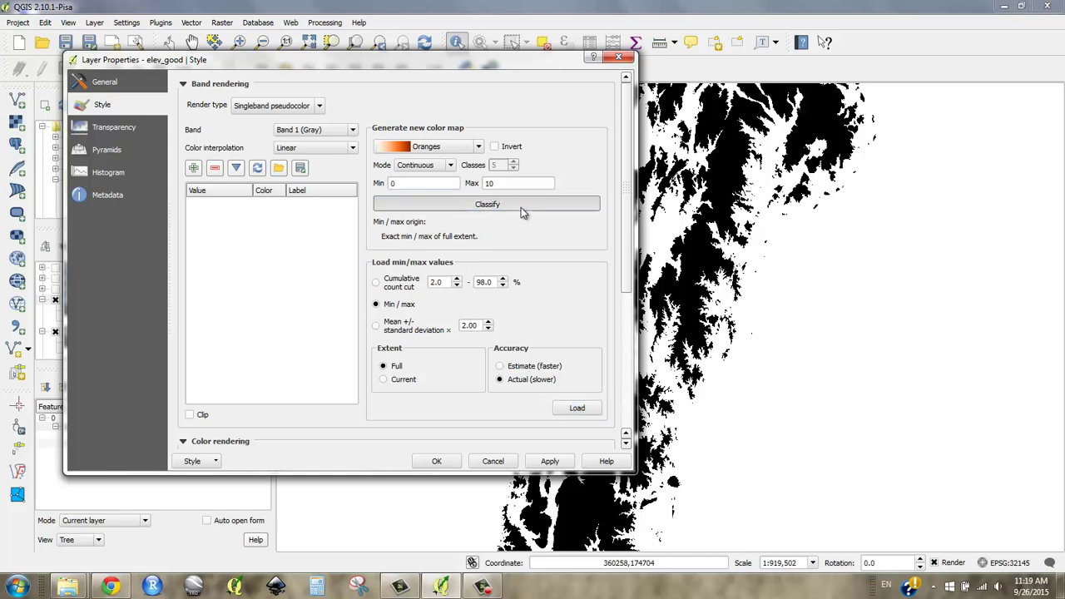
click(549, 461)
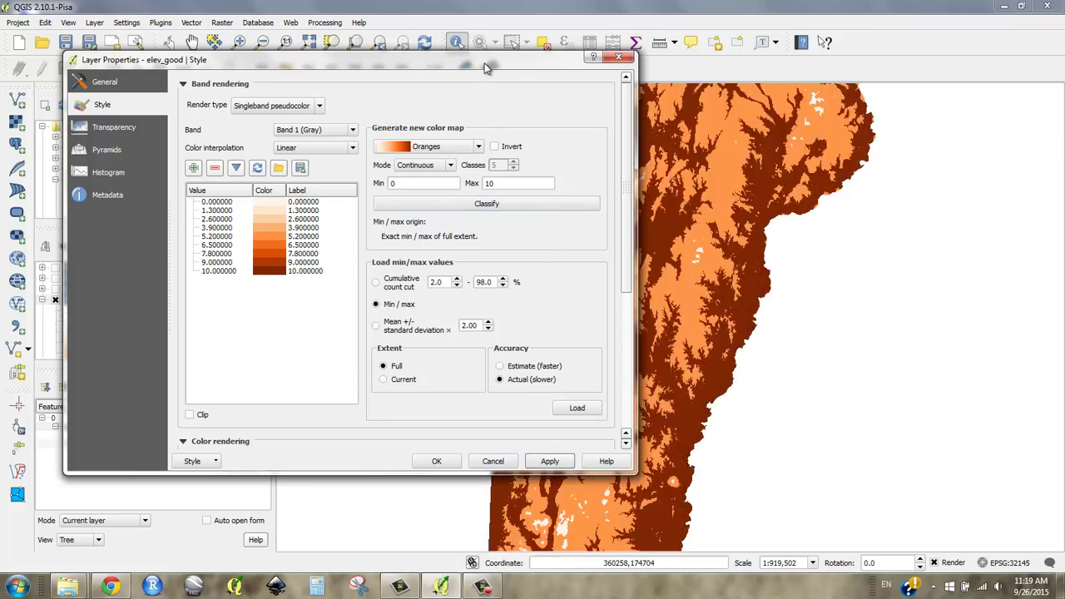
Step: Close the layer properties and turn on the slope layer
drag(481, 66, 215, 120)
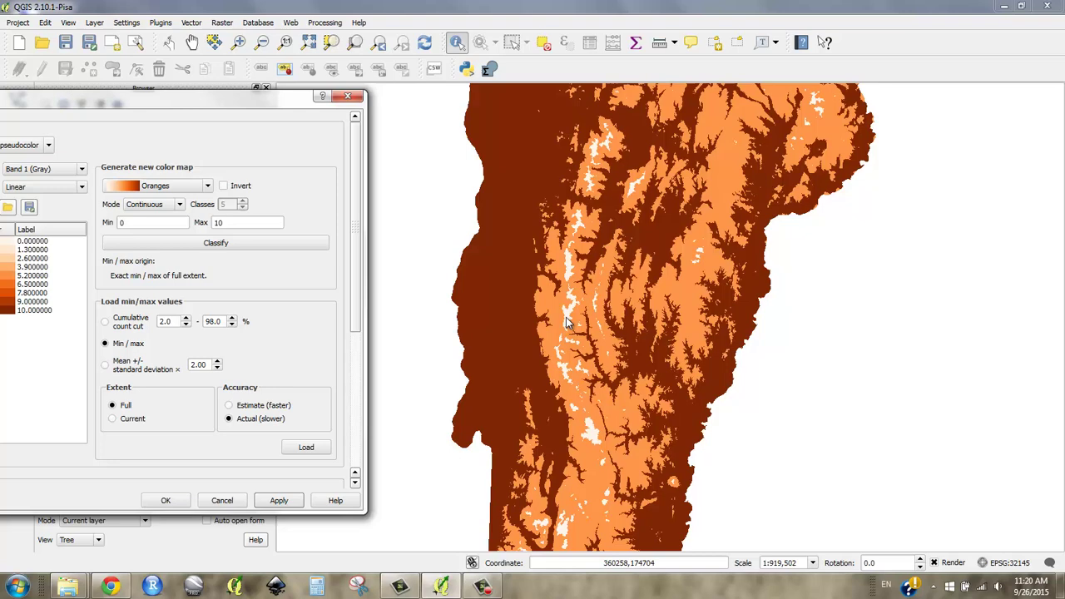
drag(197, 105, 308, 85)
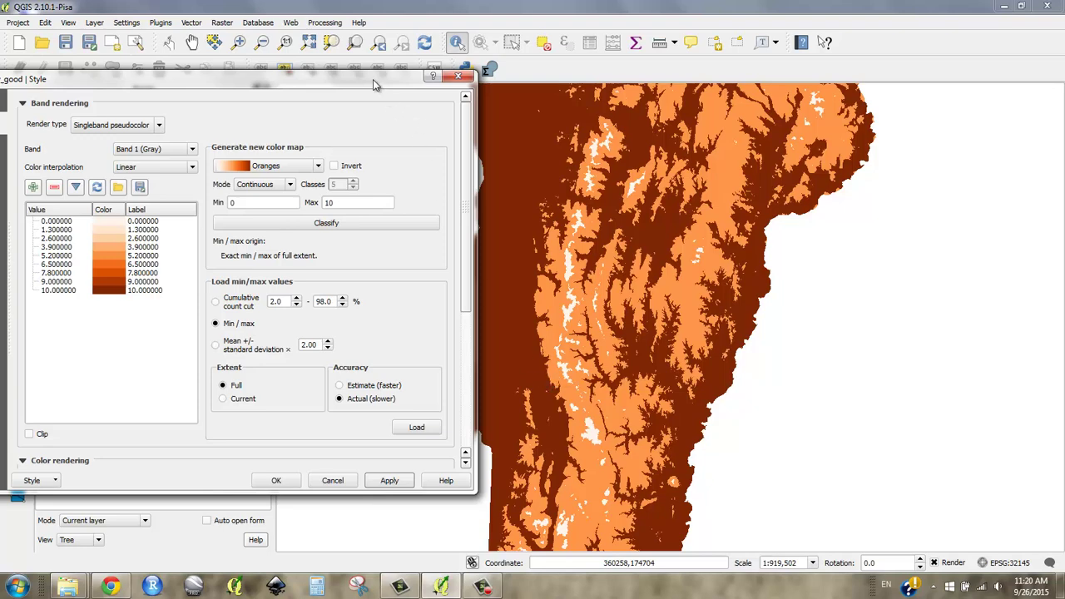
drag(373, 79, 221, 64)
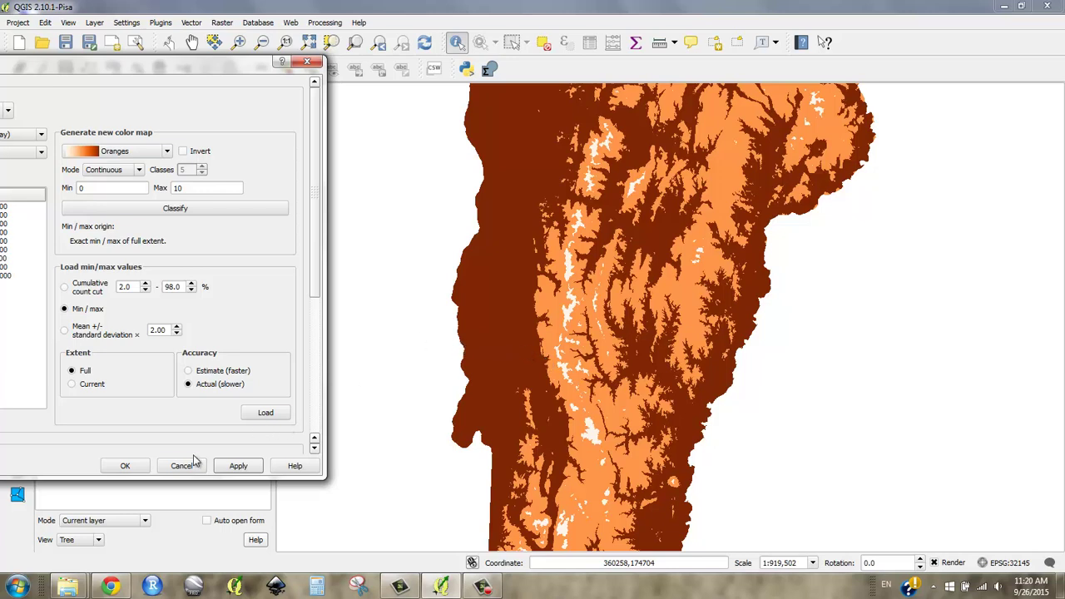
click(125, 466)
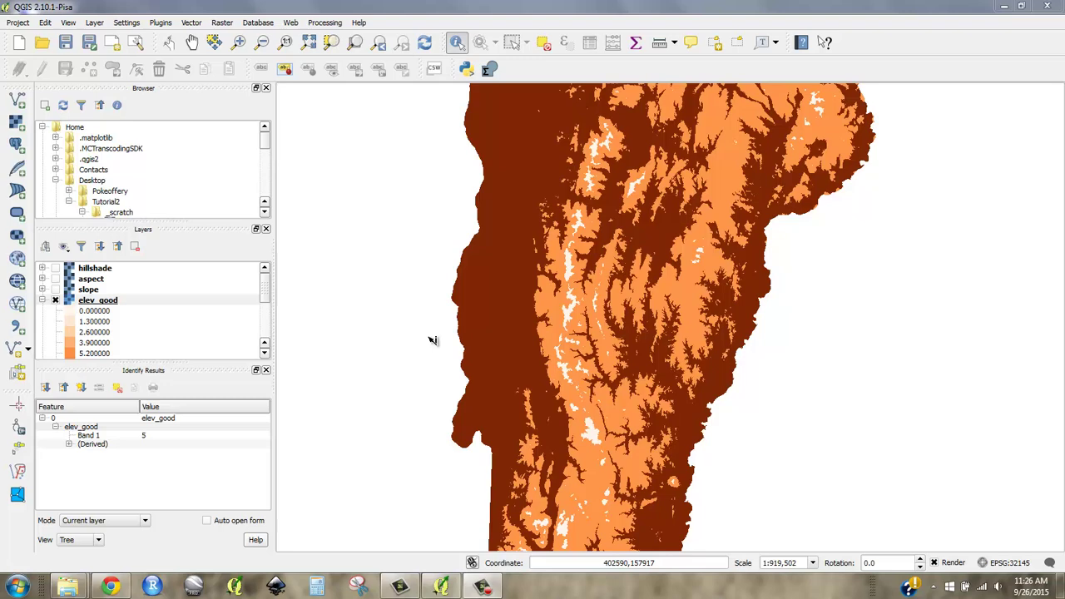
click(55, 289)
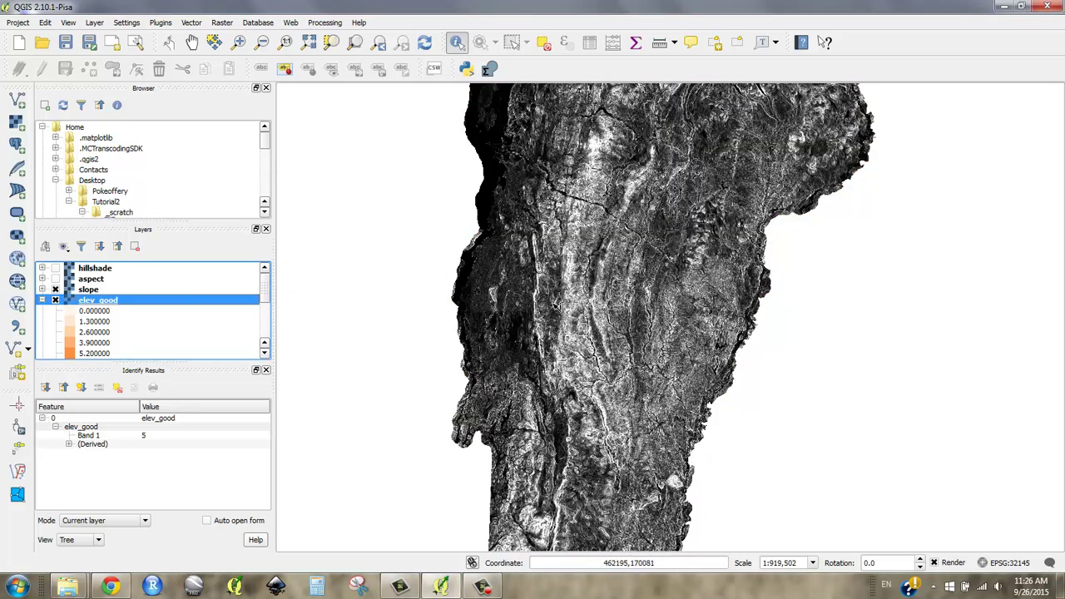
Step: Search the birch page for 'flat' and select the sandy loams, Spodosols and Inceptisols passage
click(108, 589)
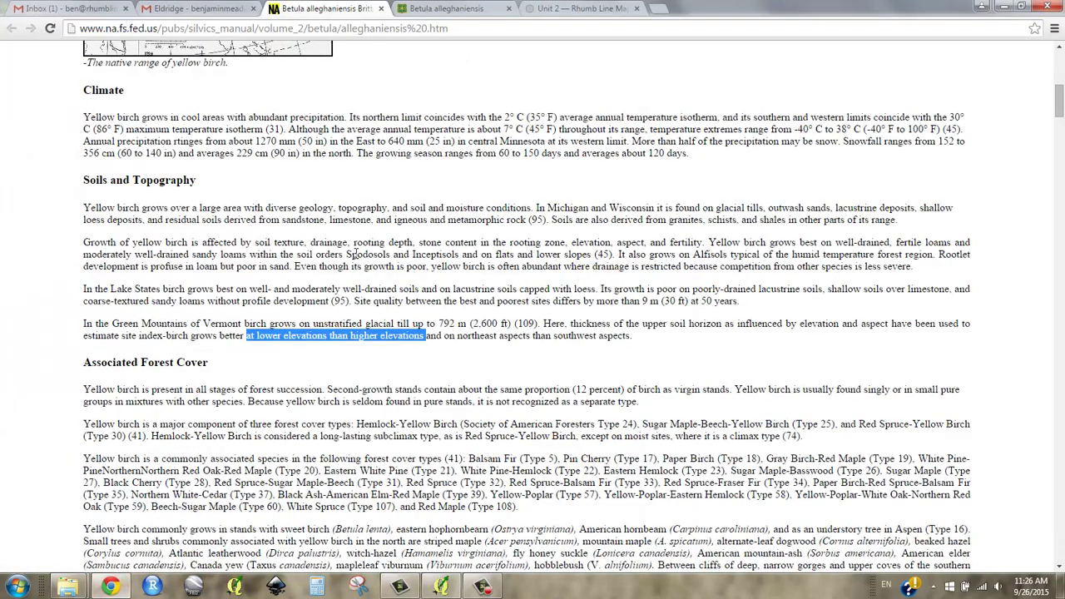
key(ctrl+f)
text(flat)
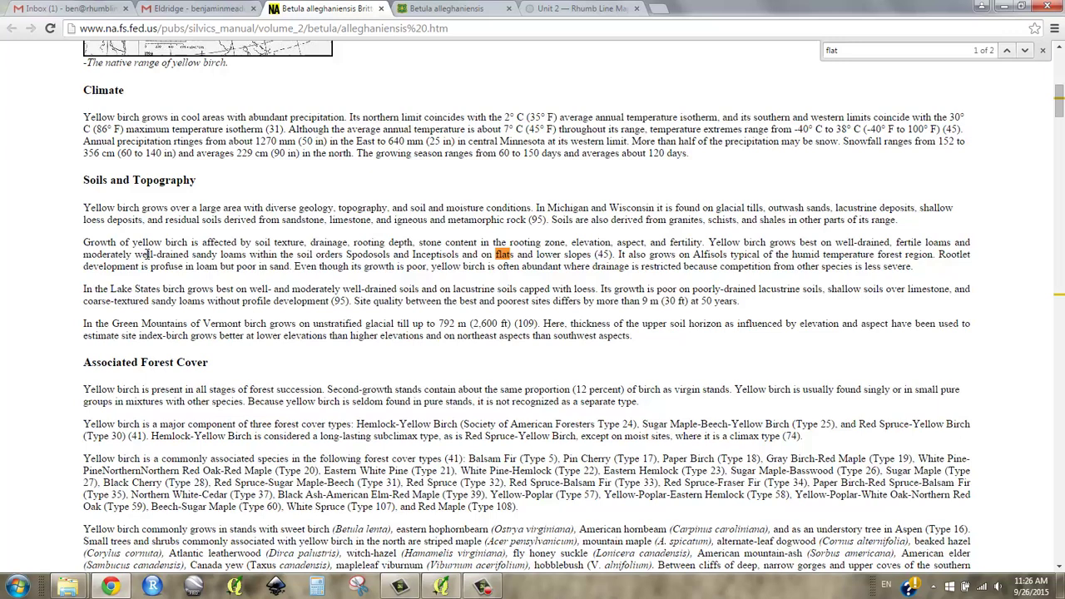
drag(143, 254, 267, 256)
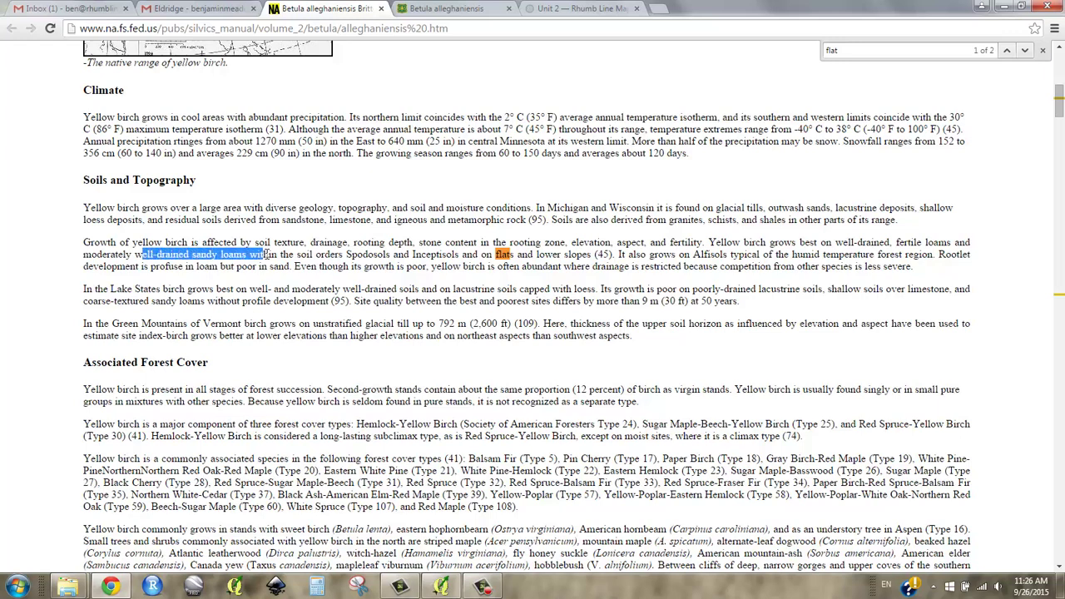
drag(267, 255, 455, 257)
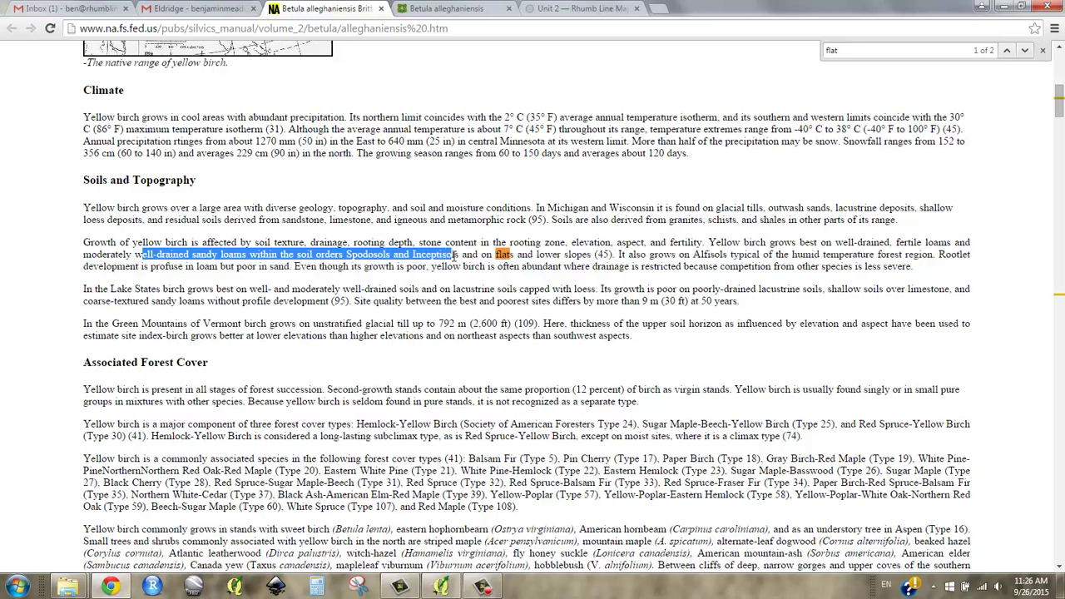
click(499, 252)
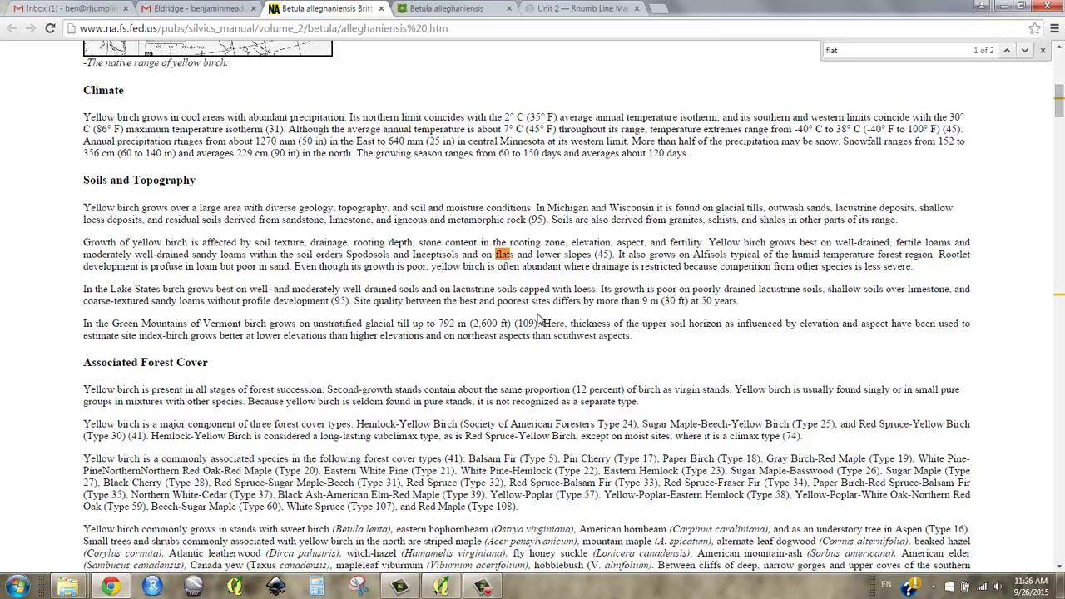
Step: Search for 'aspect', highlight the northeast versus southwest aspects phrase, and return to QGIS
drag(853, 50, 773, 56)
text(aspect)
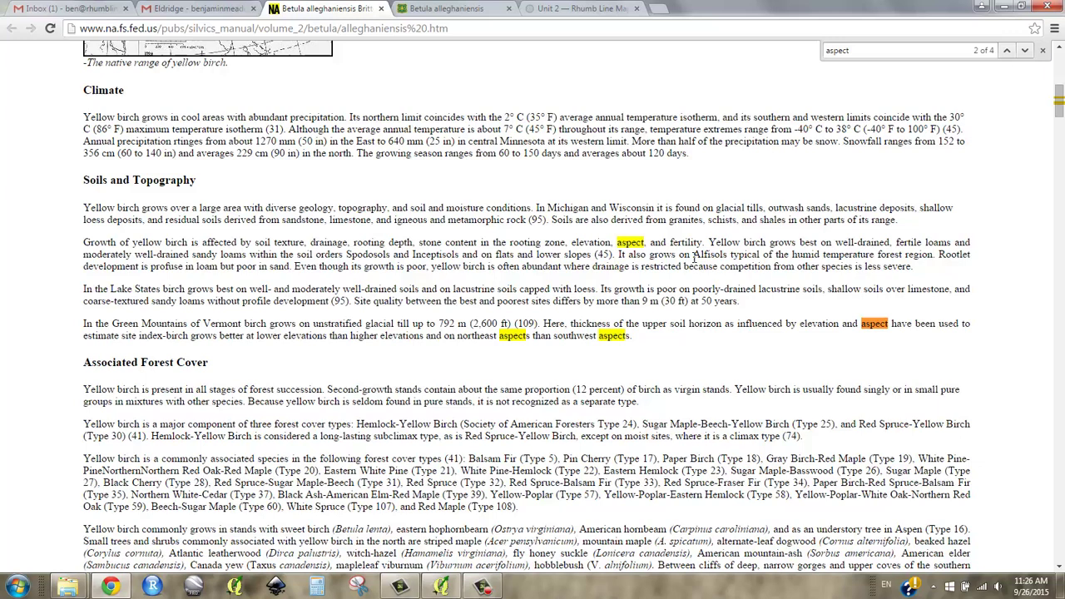
drag(455, 335, 630, 337)
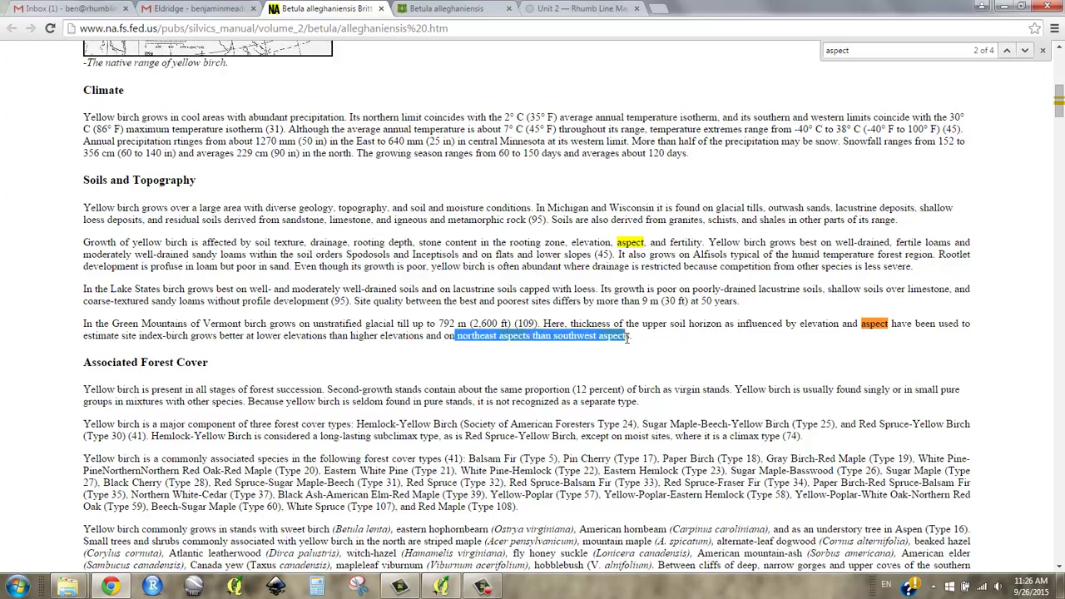
click(1004, 8)
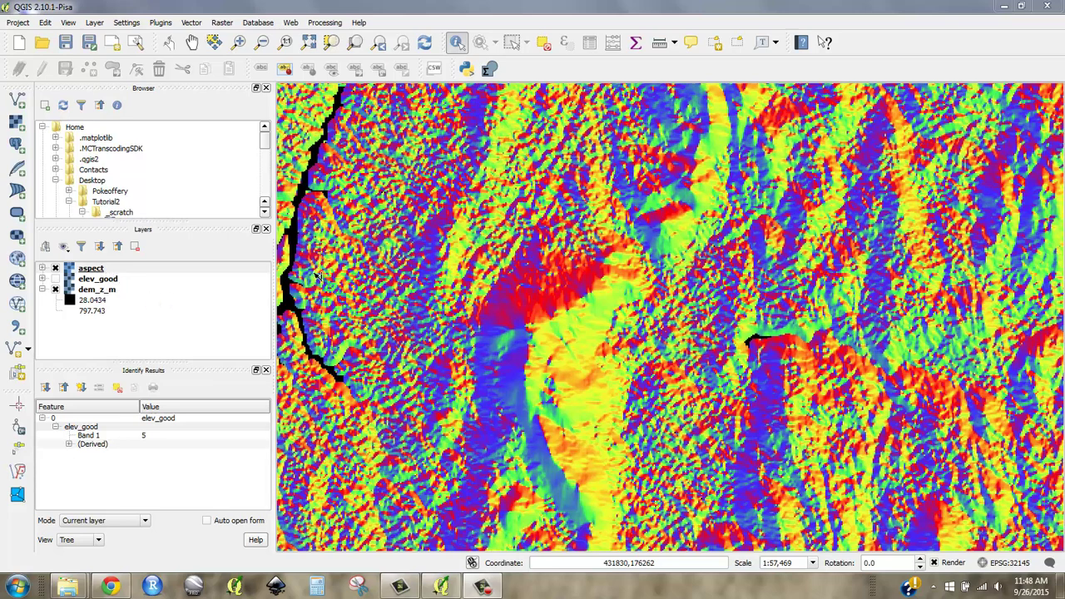
Step: Identify aspect values at seven map spots, one reading about 310.96
click(582, 295)
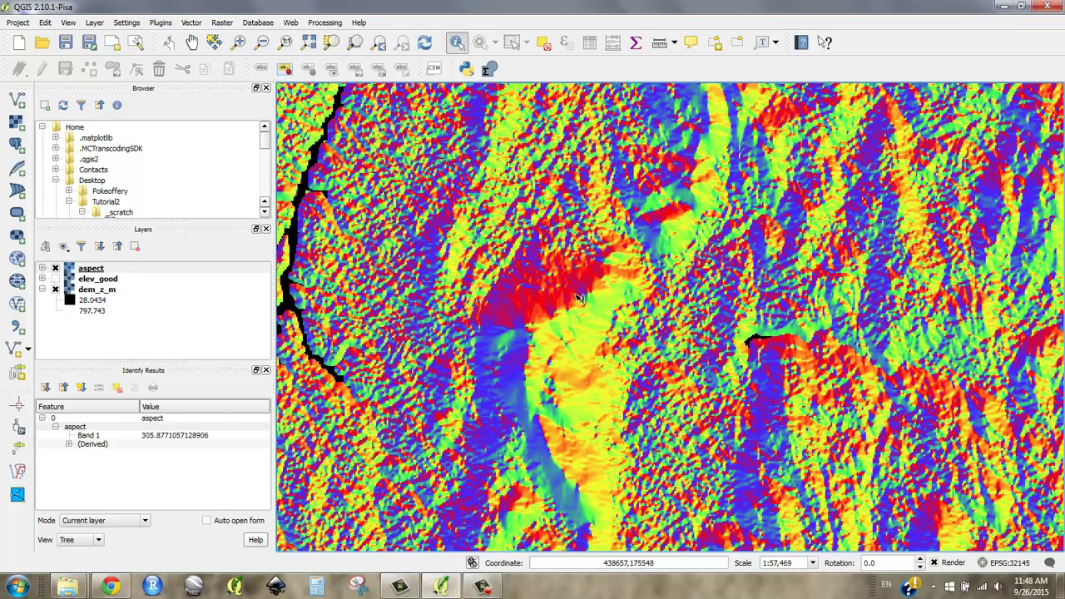
click(578, 299)
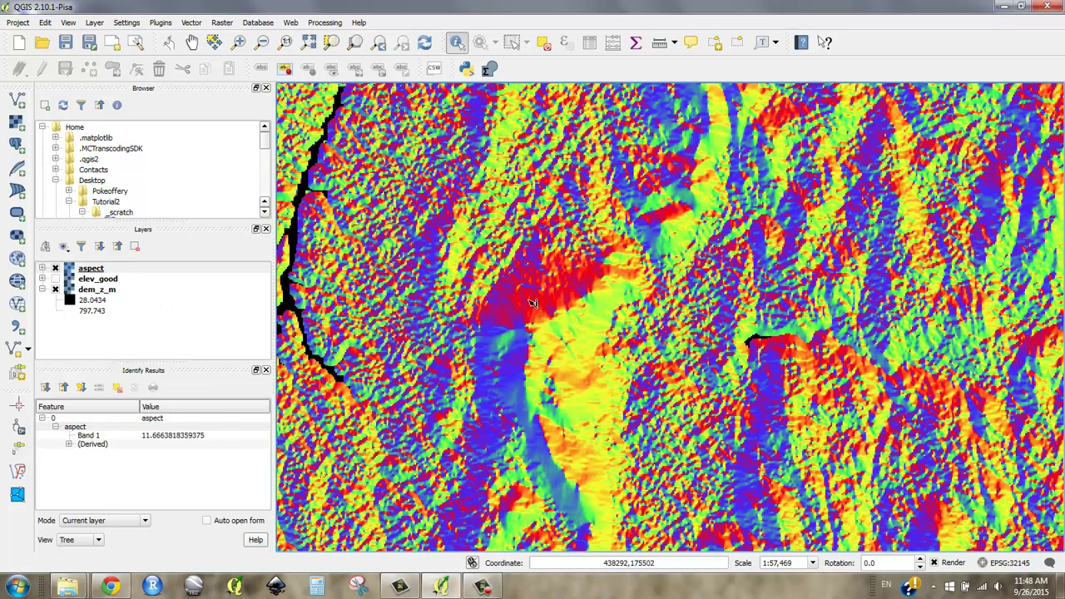
click(606, 285)
click(614, 292)
click(620, 311)
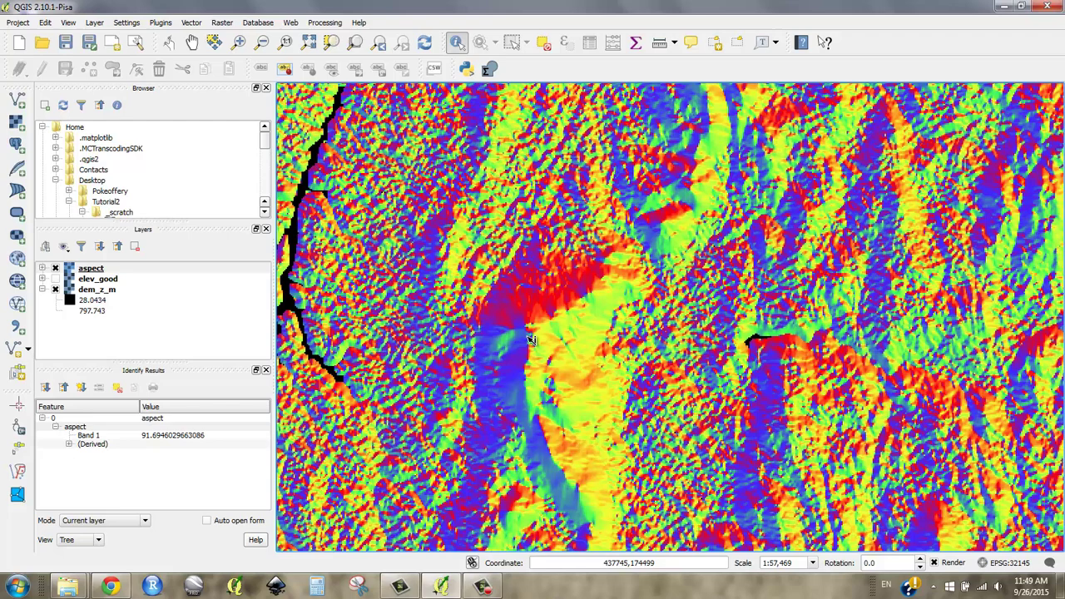
click(512, 300)
click(519, 289)
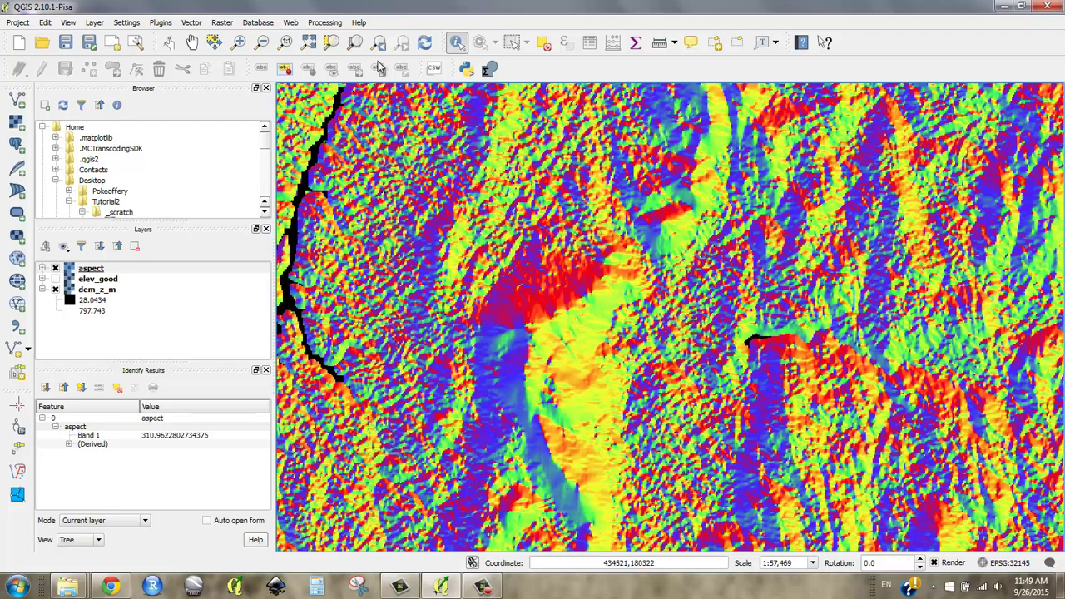
Step: Open the Raster Calculator and move it aside to uncover the map
click(221, 23)
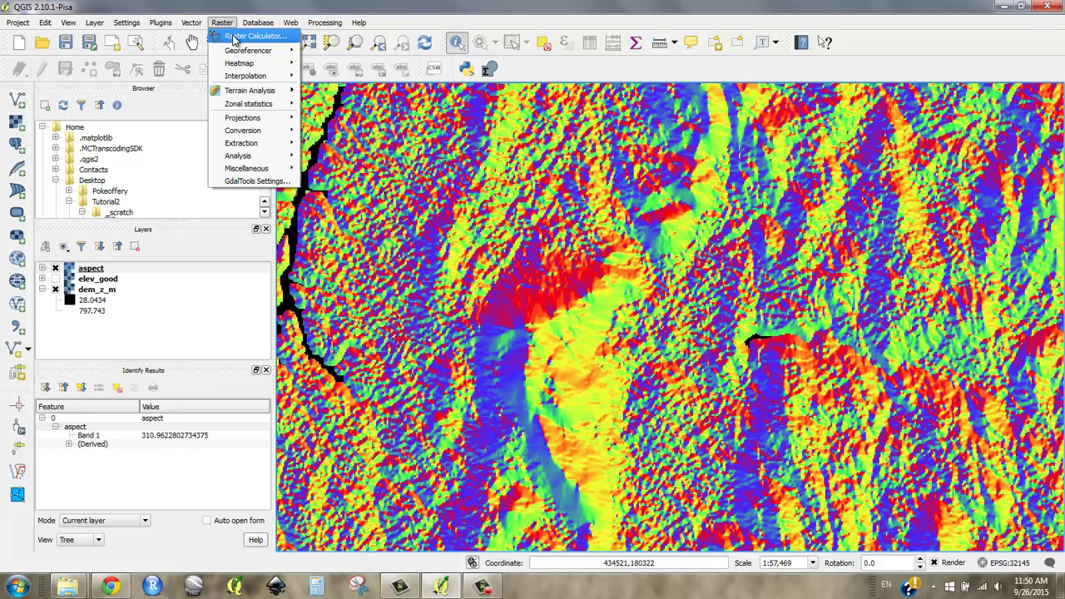
click(237, 36)
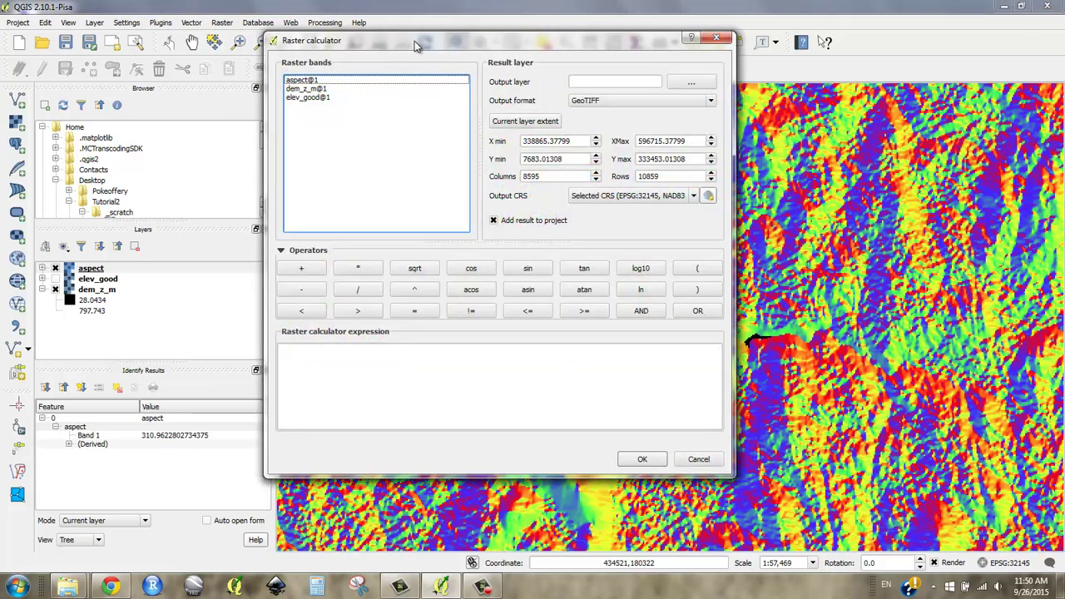
drag(409, 46, 518, 52)
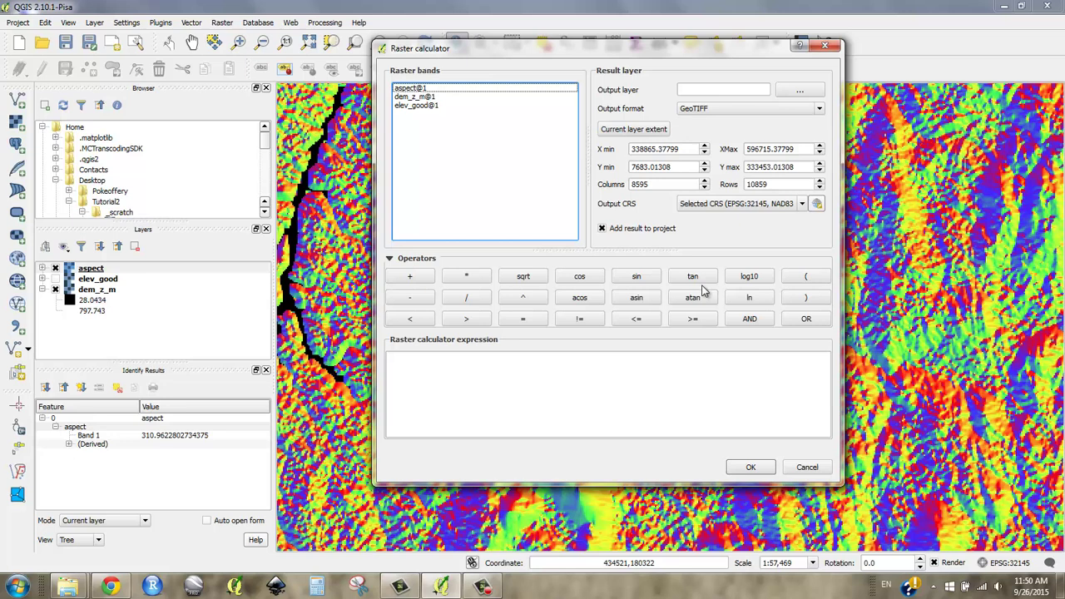
Step: Enter ("aspect@1" > 270) followed by an opening bracket and OR
double_click(413, 89)
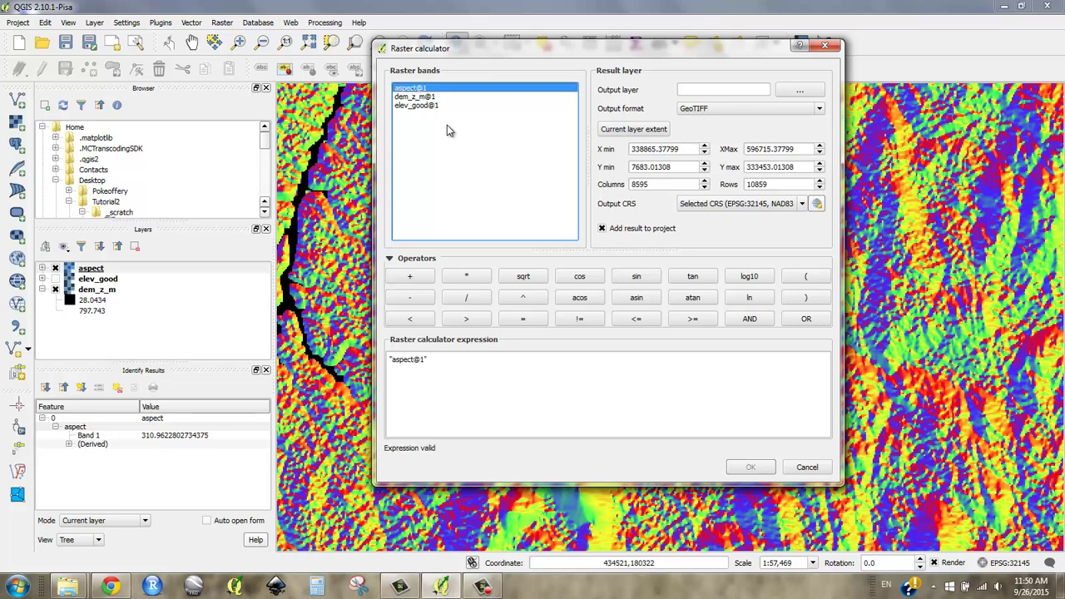
click(465, 324)
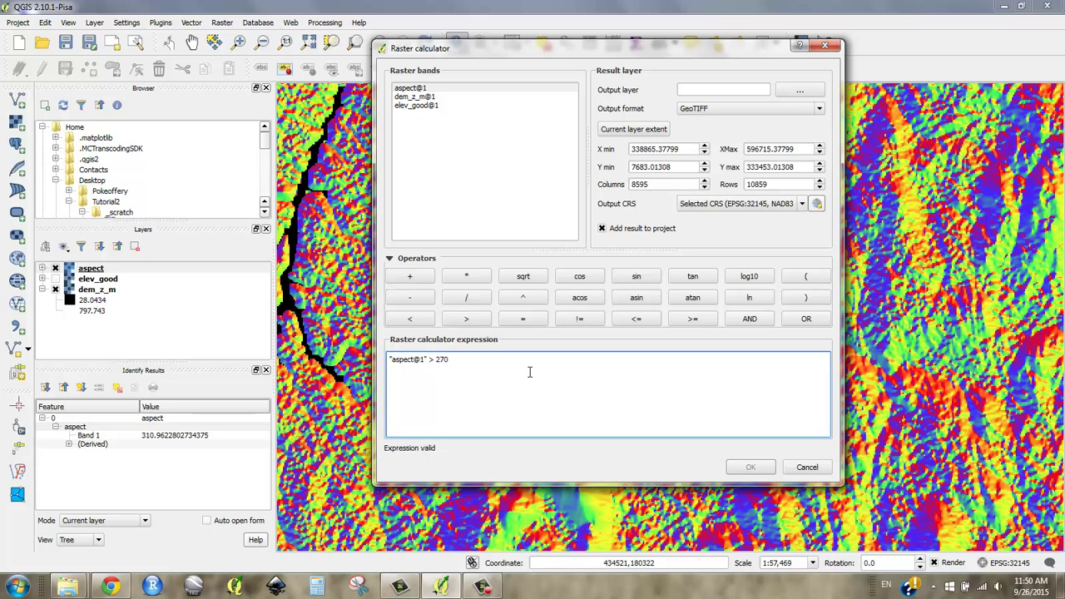
text(270))
drag(519, 50, 771, 54)
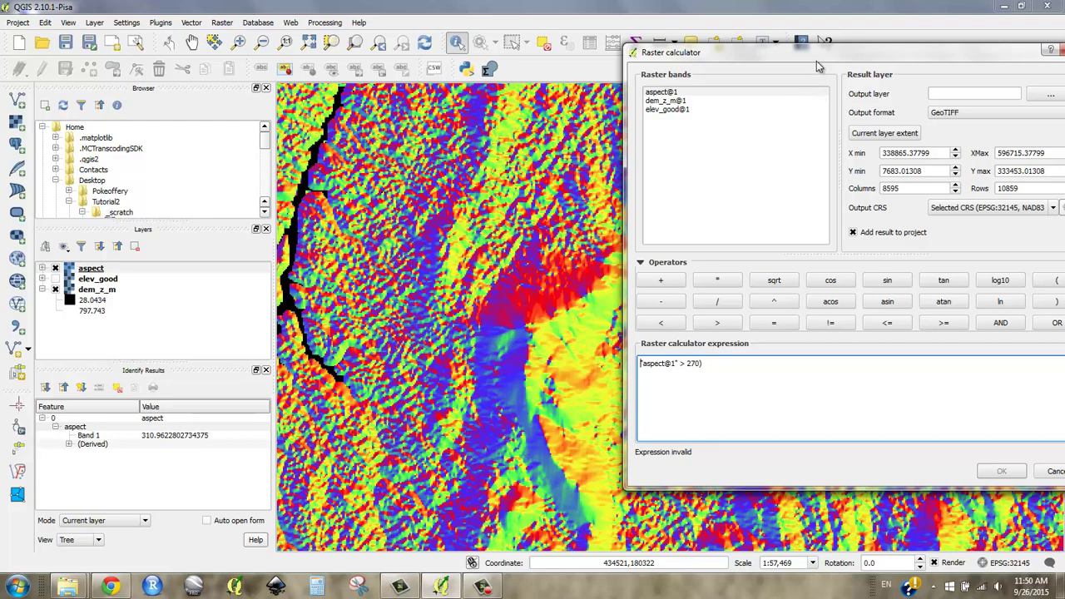
drag(818, 66, 597, 83)
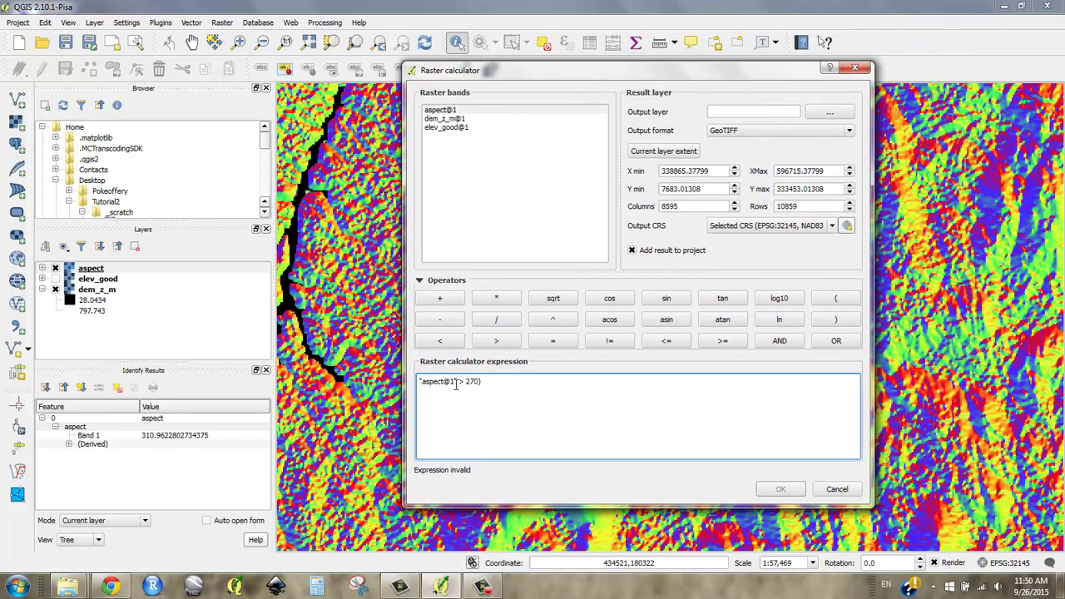
text(()
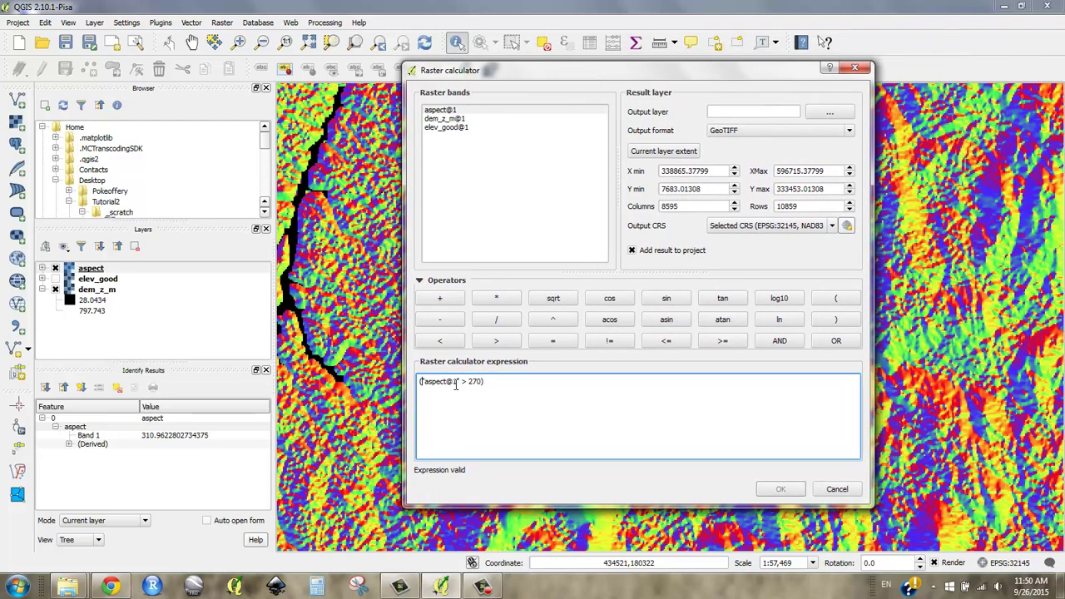
click(850, 344)
Step: Add the second condition ("aspect@1" < 180) after OR
double_click(452, 111)
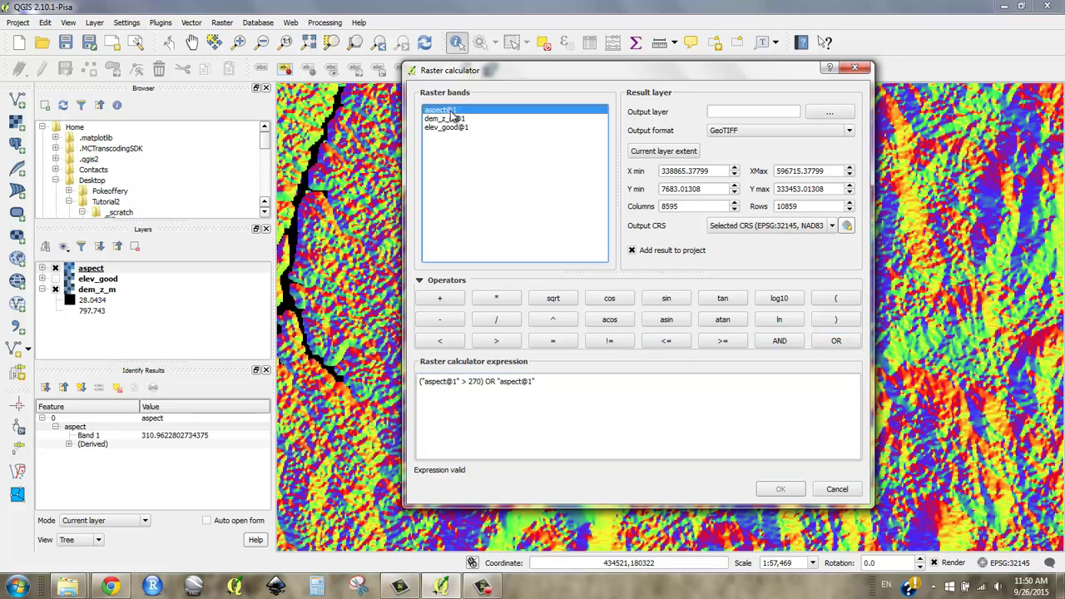
click(497, 383)
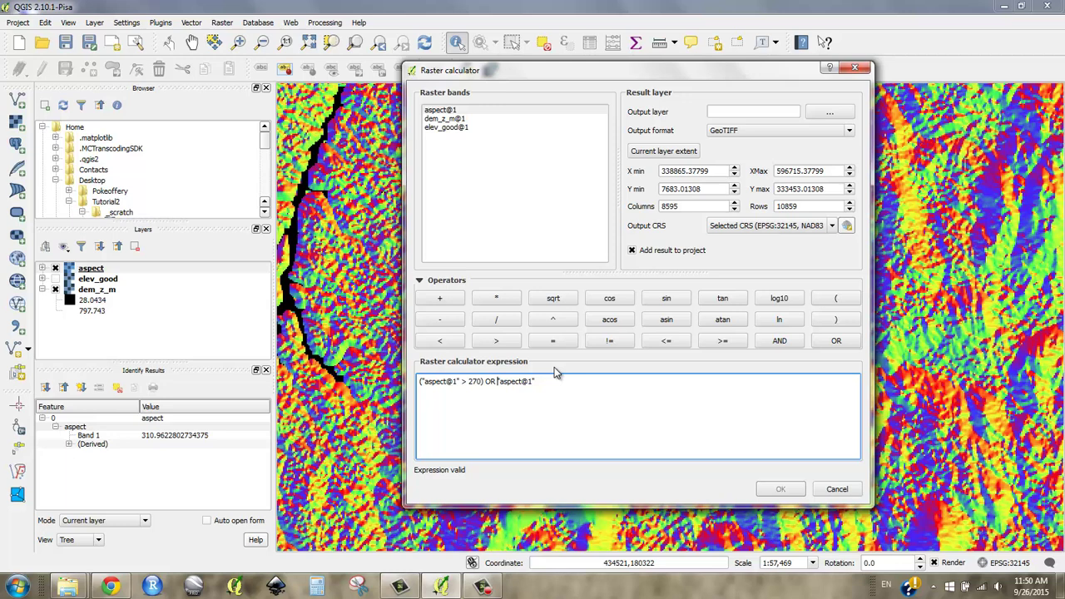
click(835, 298)
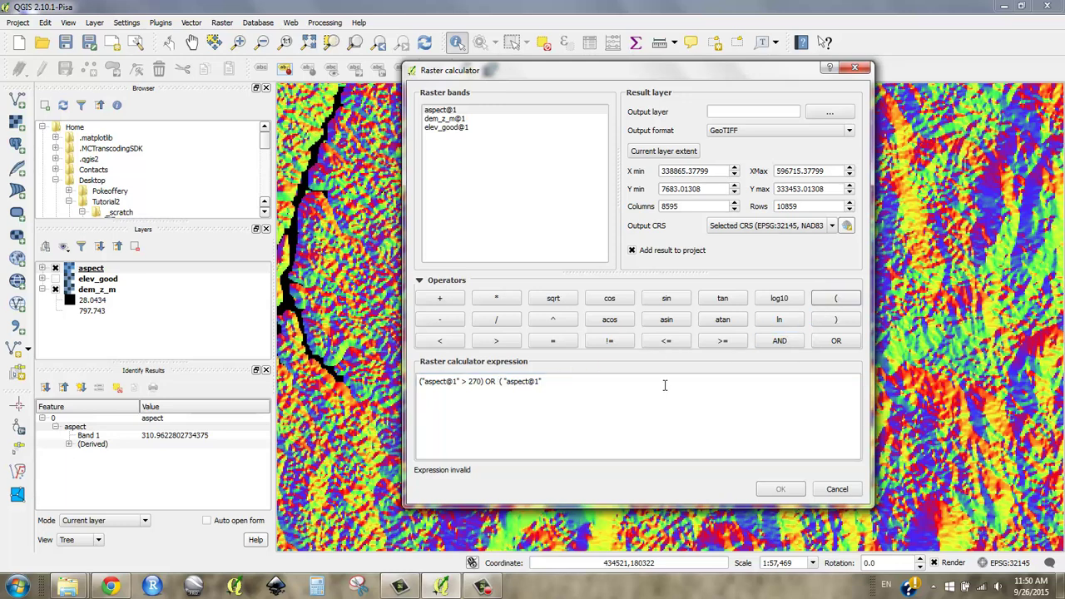
click(577, 390)
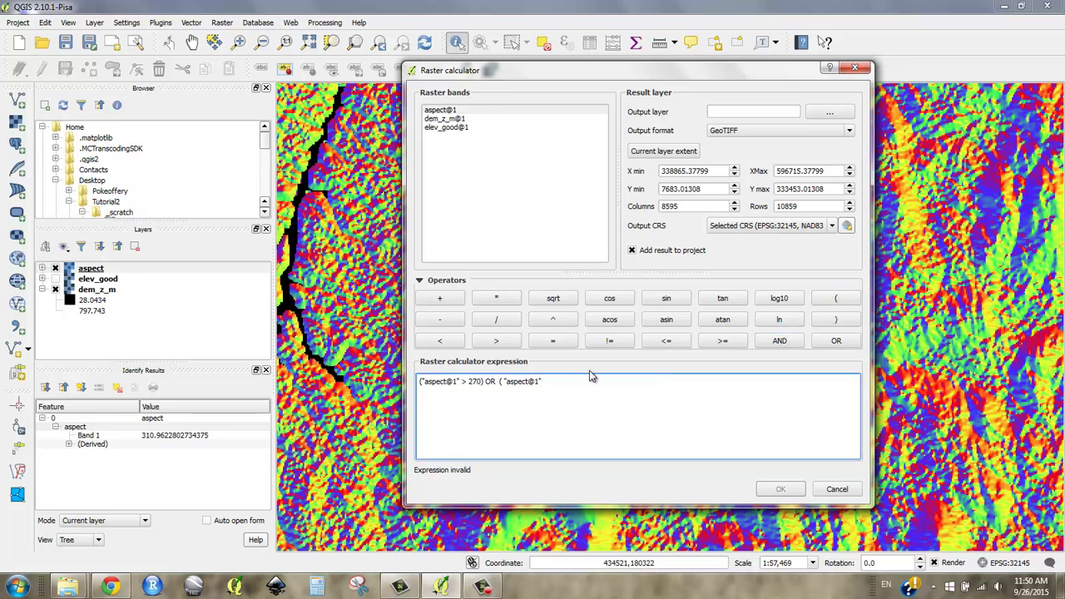
click(453, 343)
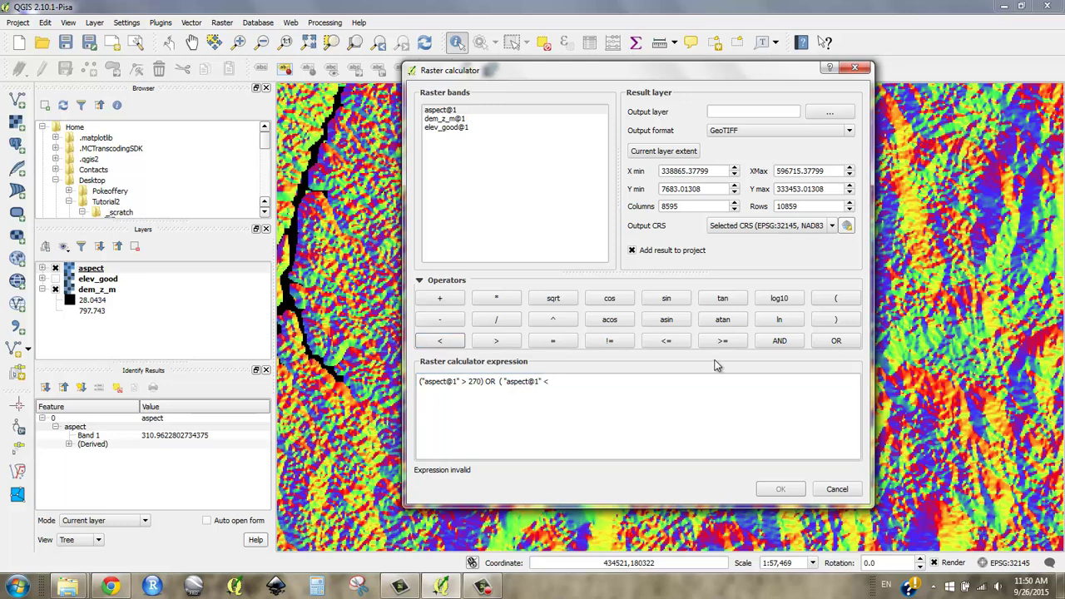
click(720, 391)
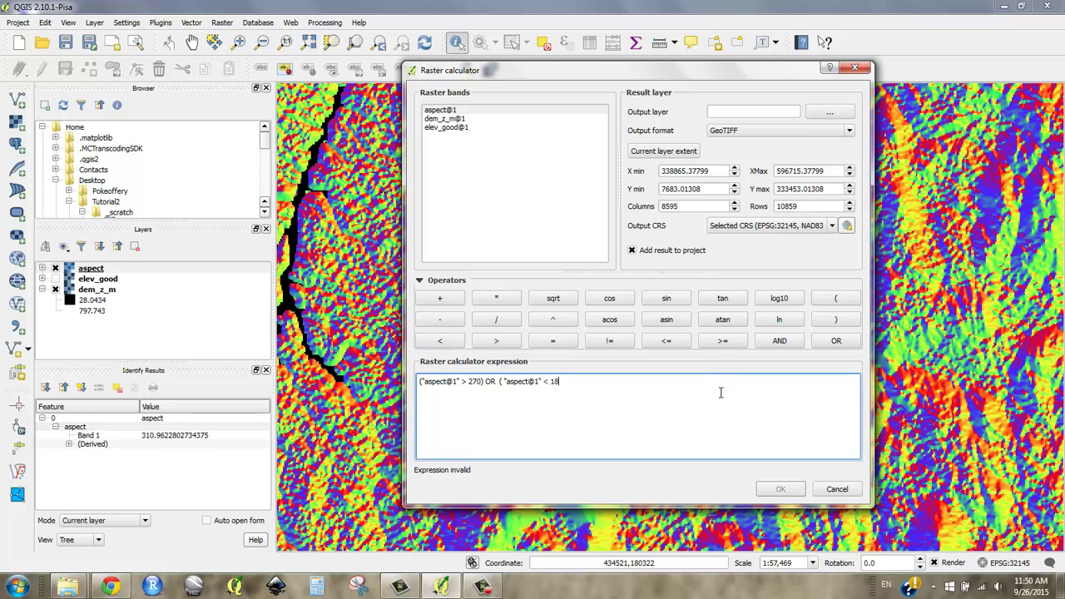
text(180))
Step: Wrap the OR condition in outer brackets and review the whole expression
key(Home)
text(()
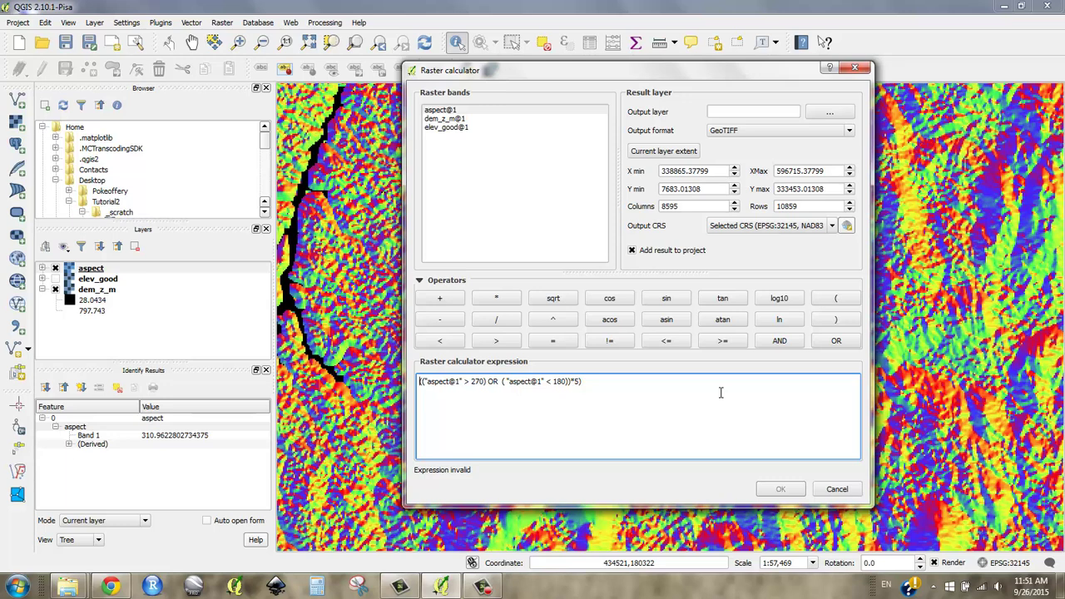
text(()
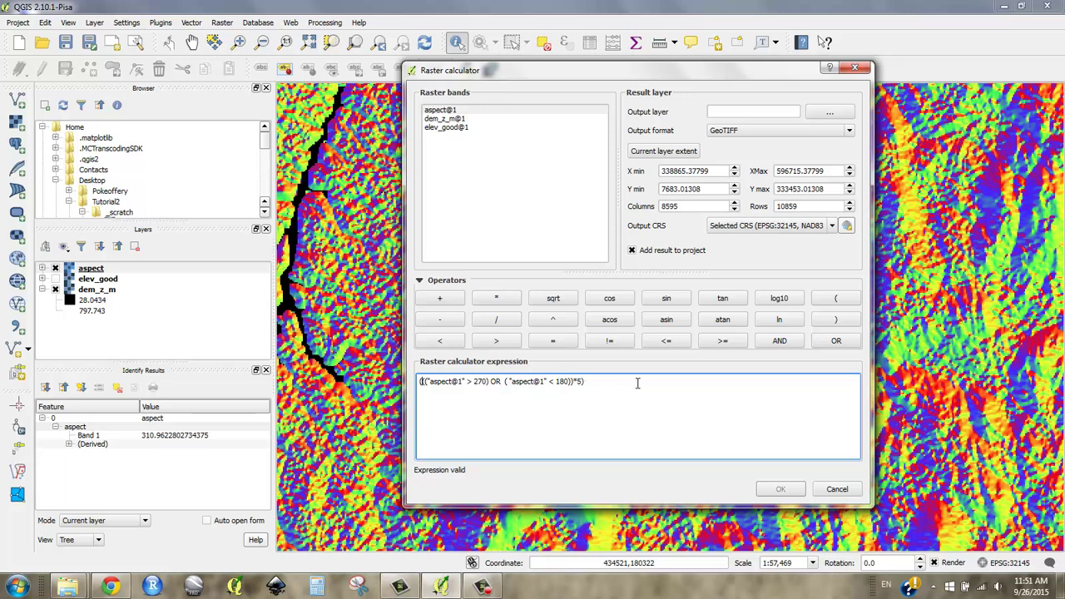
key(ctrl+a)
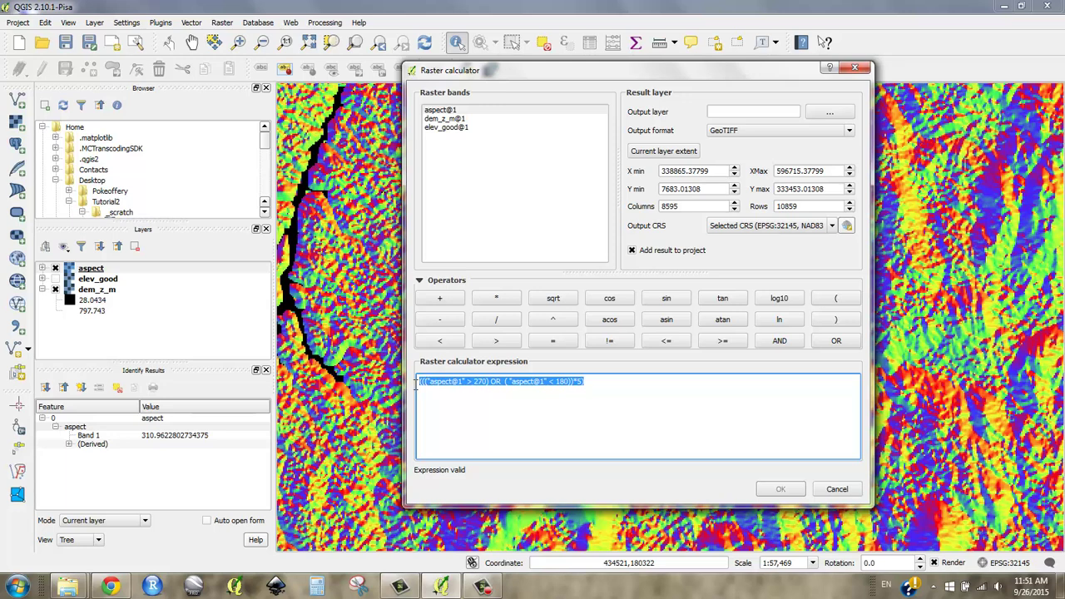
drag(419, 383, 587, 381)
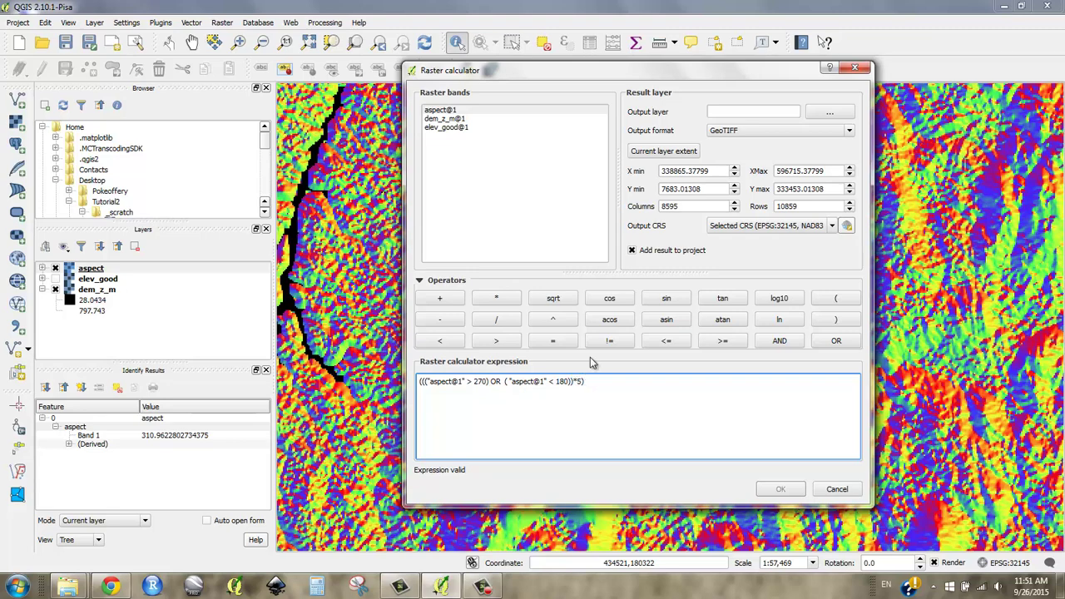
drag(620, 73, 814, 55)
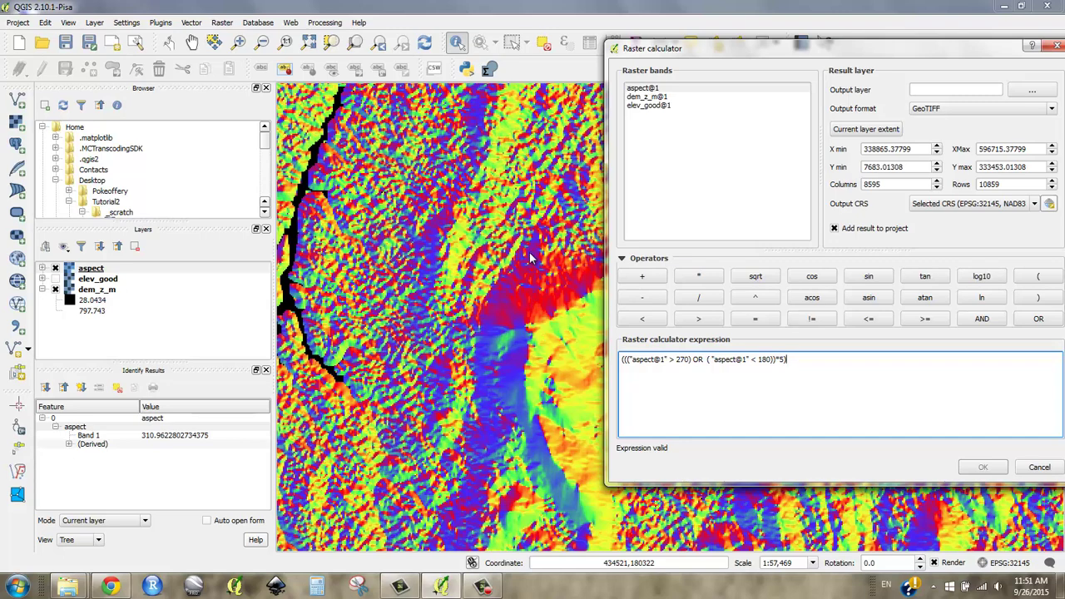
drag(738, 50, 445, 45)
Step: Append + (("aspect@1" < 90) as the second aspect term
click(351, 273)
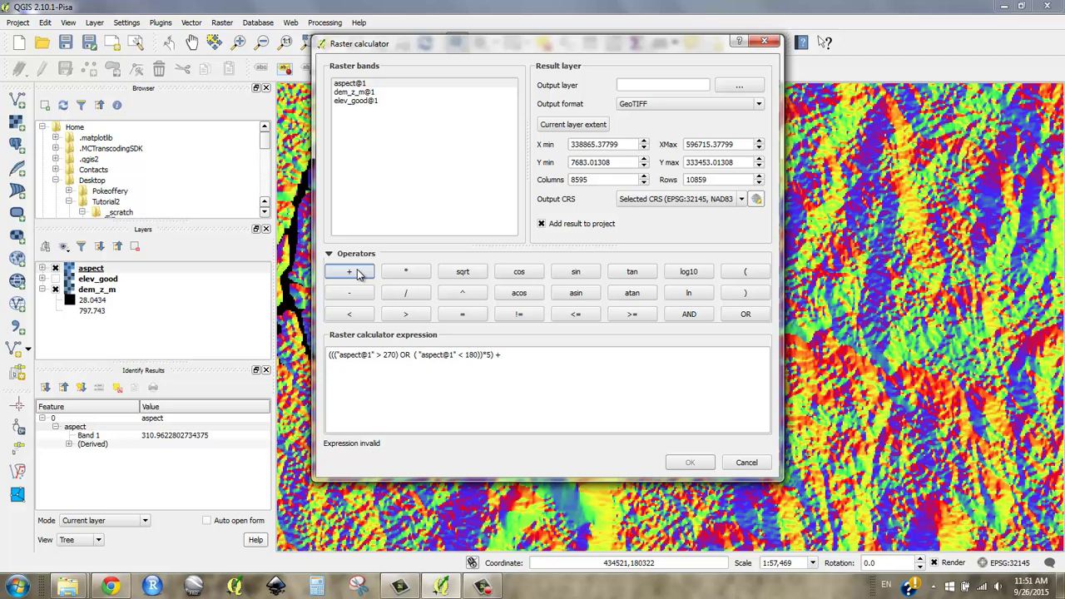
click(549, 370)
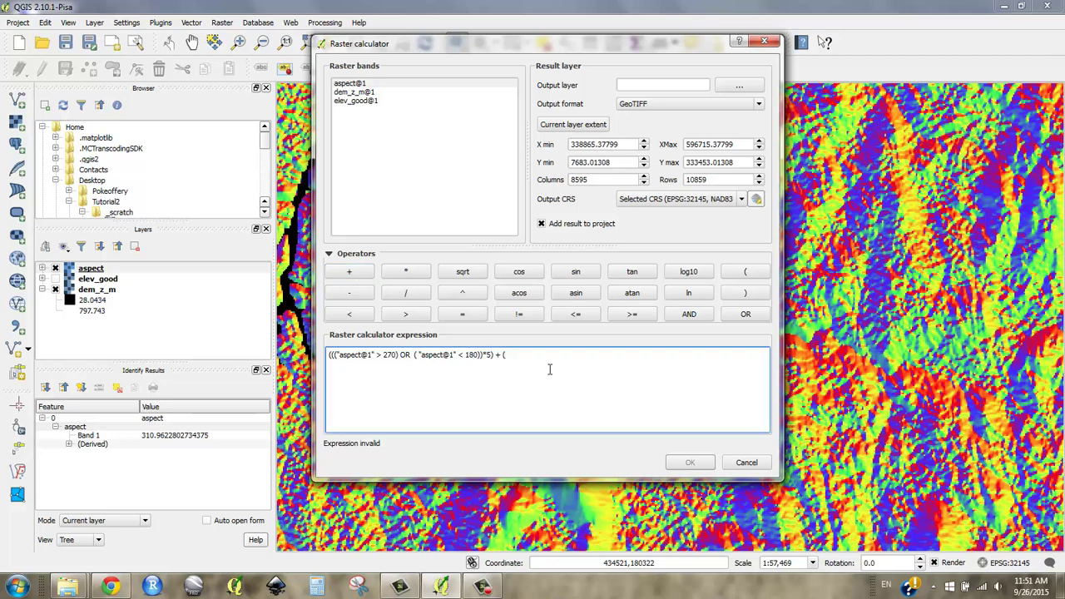
text(()
double_click(362, 85)
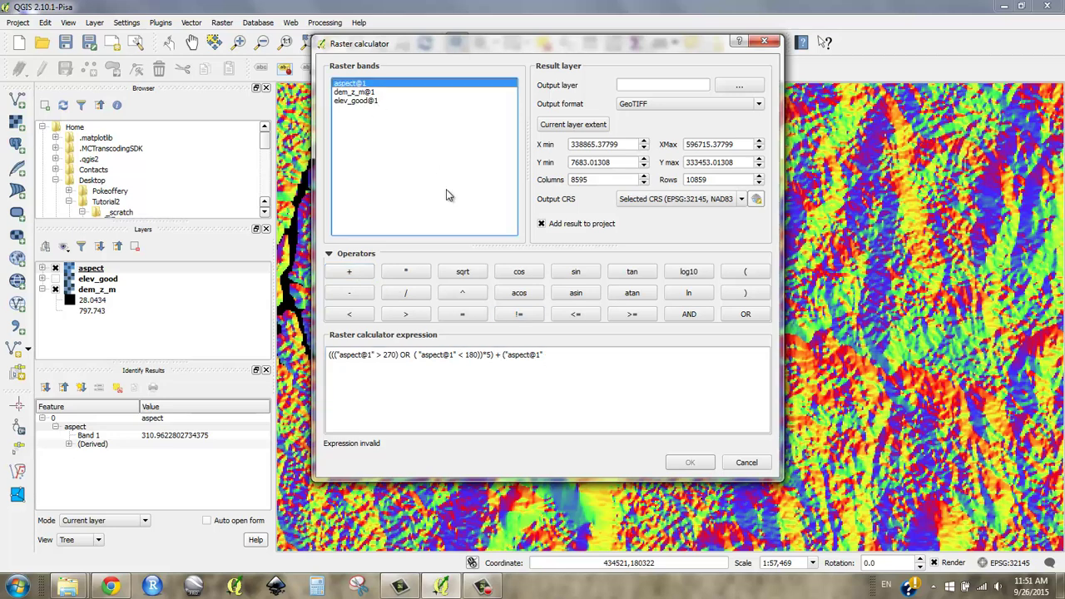
click(598, 369)
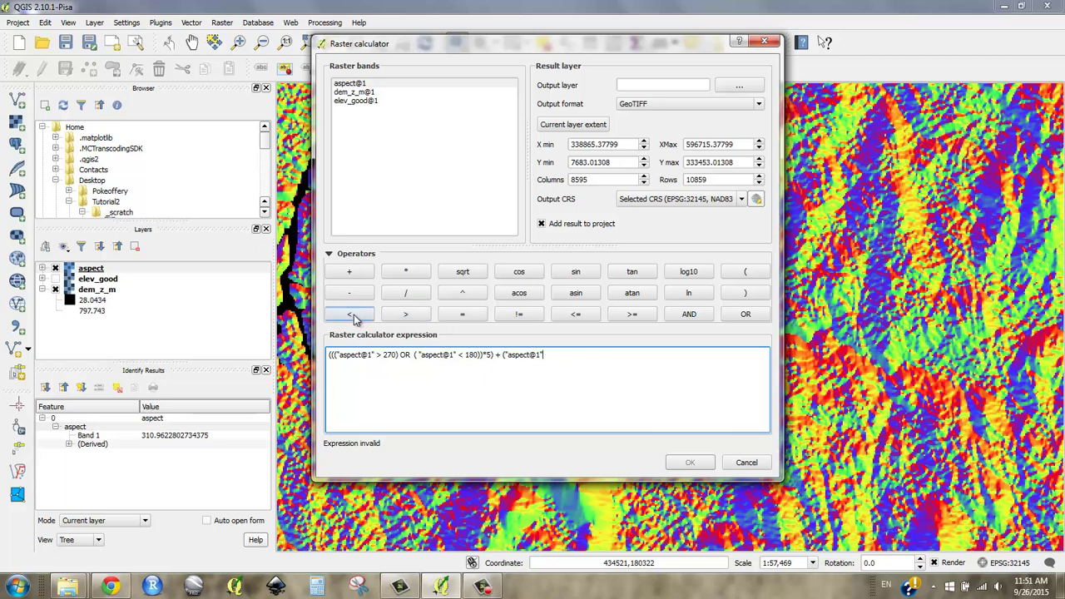
click(349, 314)
click(612, 369)
text(90)
text(()
Step: Check the bracket pairing of both terms in the finished aspect expression
drag(557, 359, 502, 360)
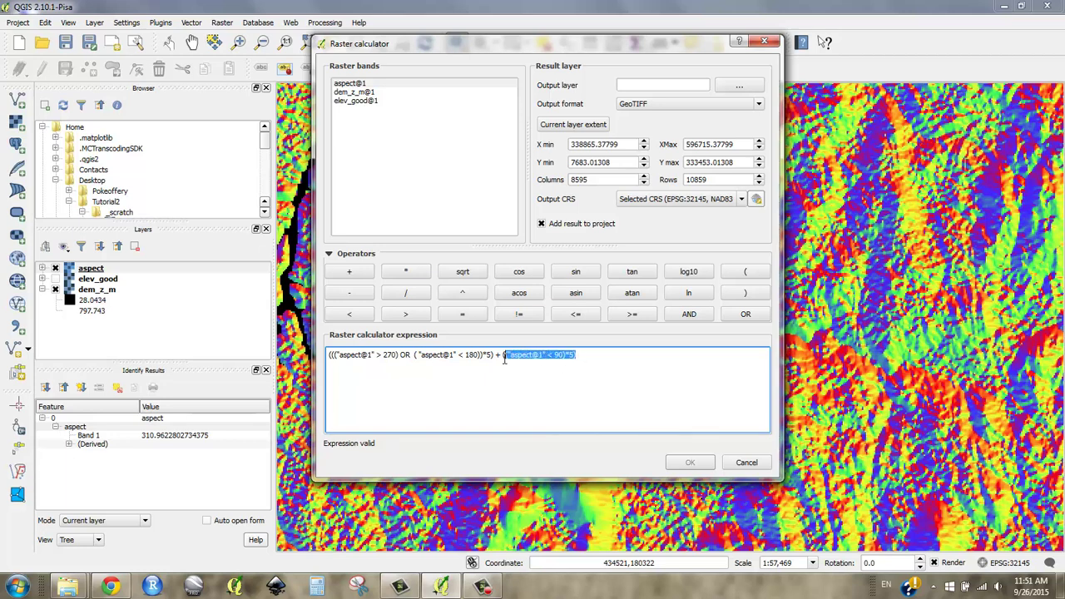
click(576, 359)
drag(576, 359, 502, 360)
drag(493, 356, 329, 356)
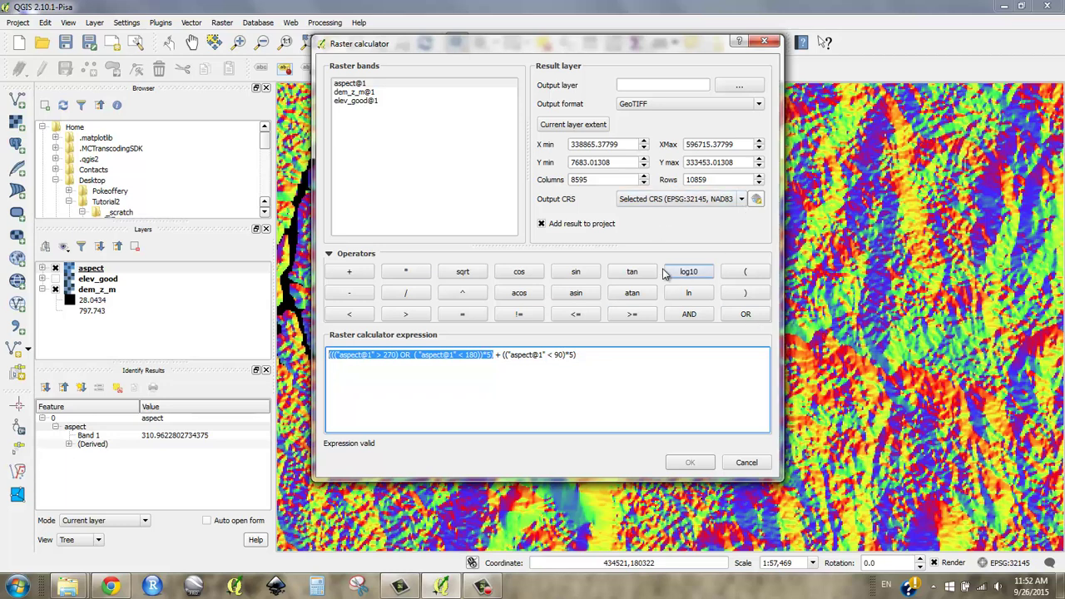
click(637, 355)
drag(642, 353, 329, 358)
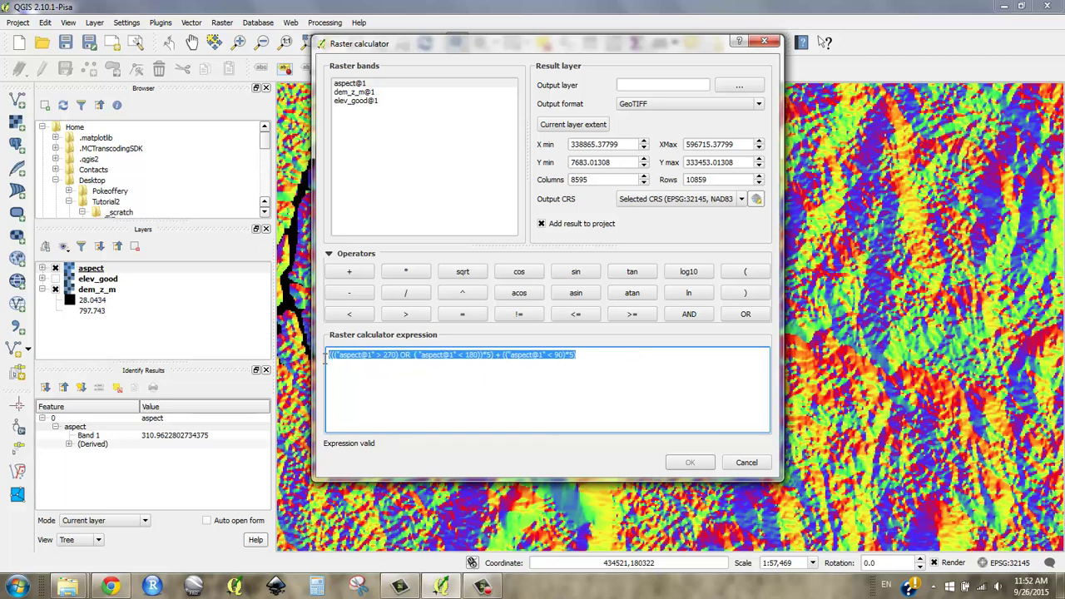
drag(329, 358, 580, 355)
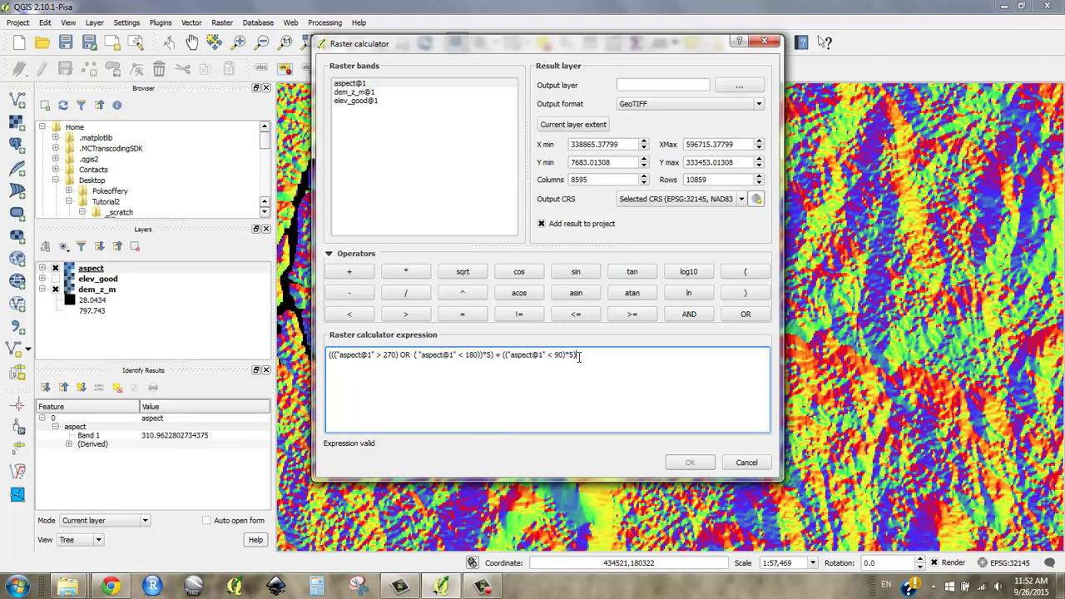
Step: Save the output as asp_good in Desktop > Tutorial2 > _scratch and run the calculation
click(738, 85)
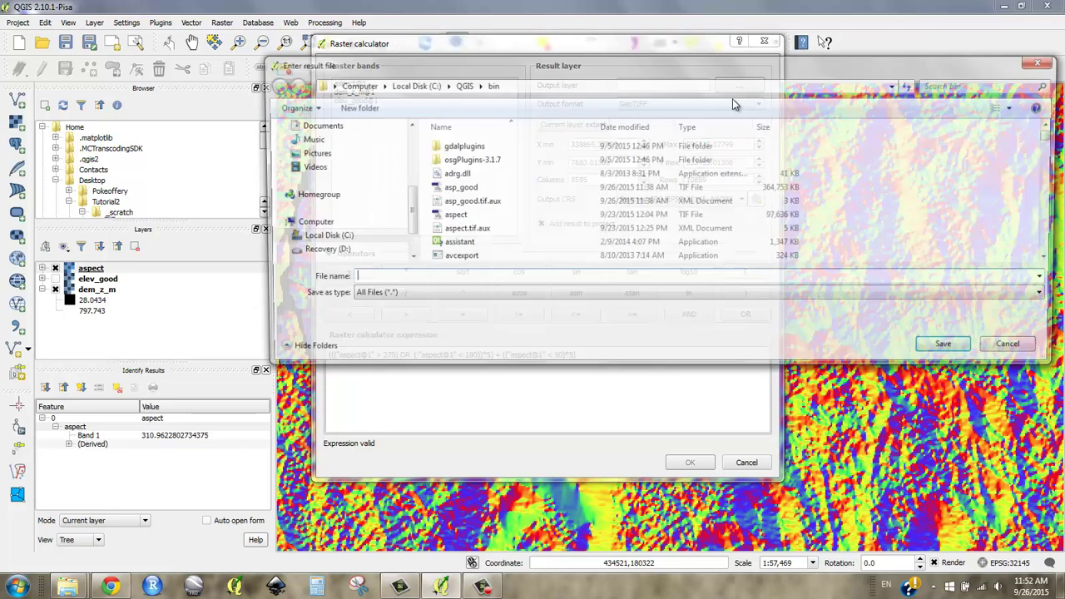
drag(408, 208, 408, 155)
click(343, 148)
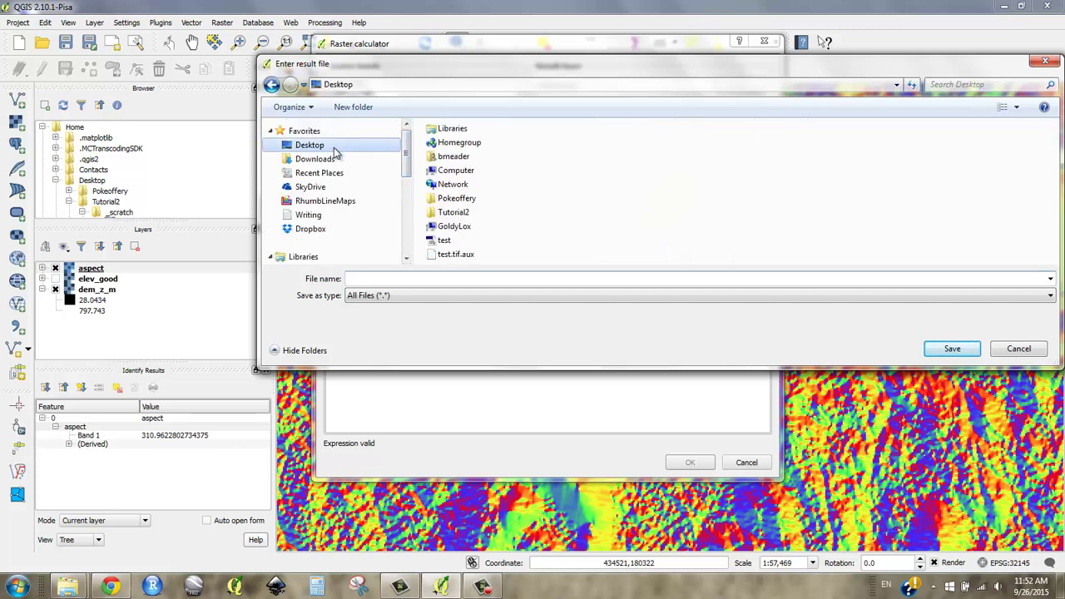
double_click(459, 211)
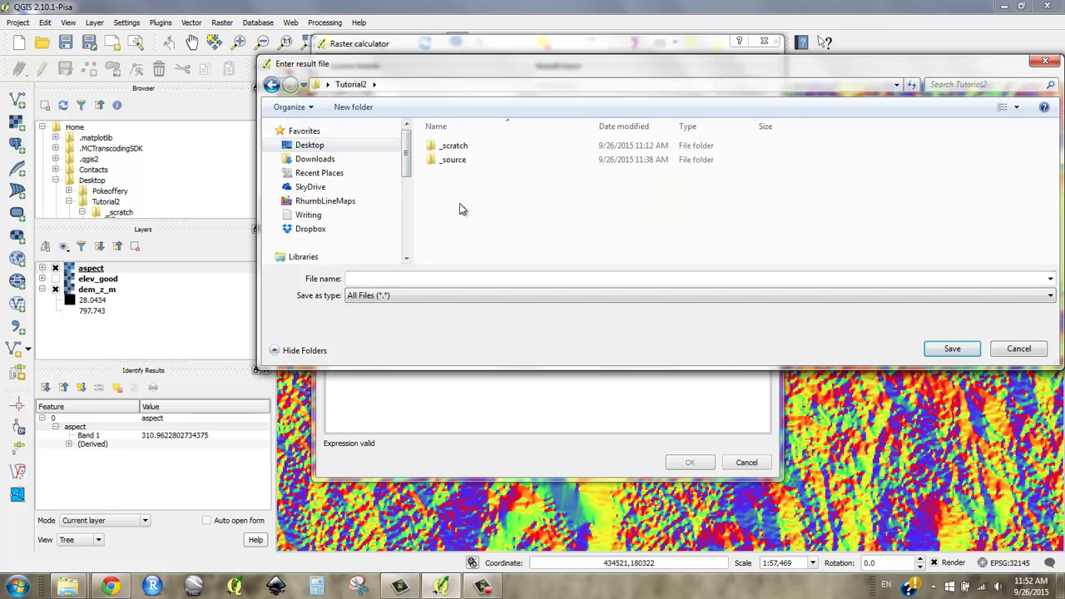
double_click(456, 147)
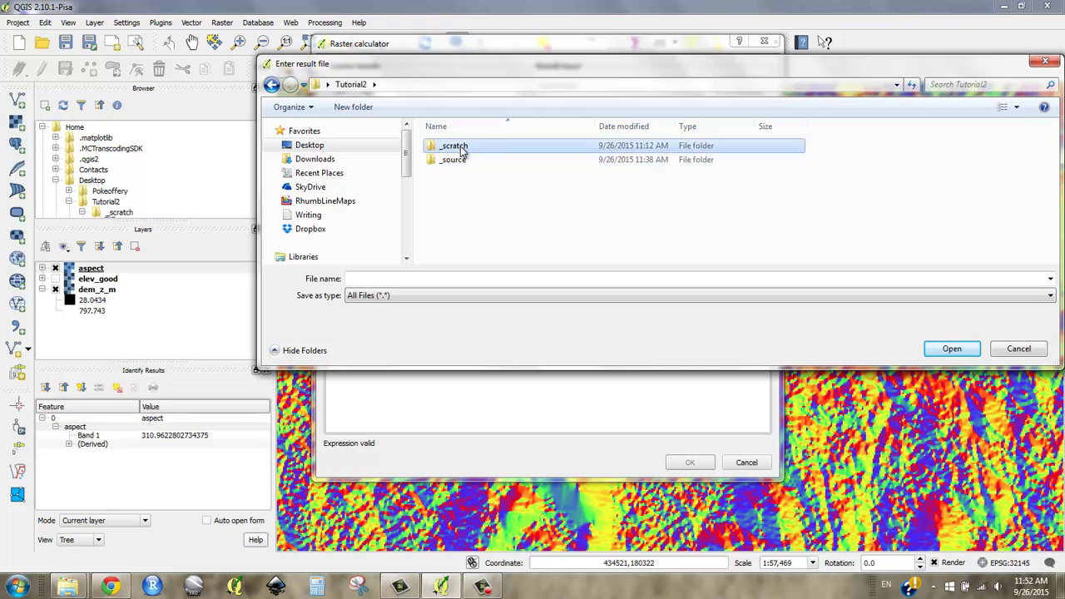
click(475, 279)
text(asp_good)
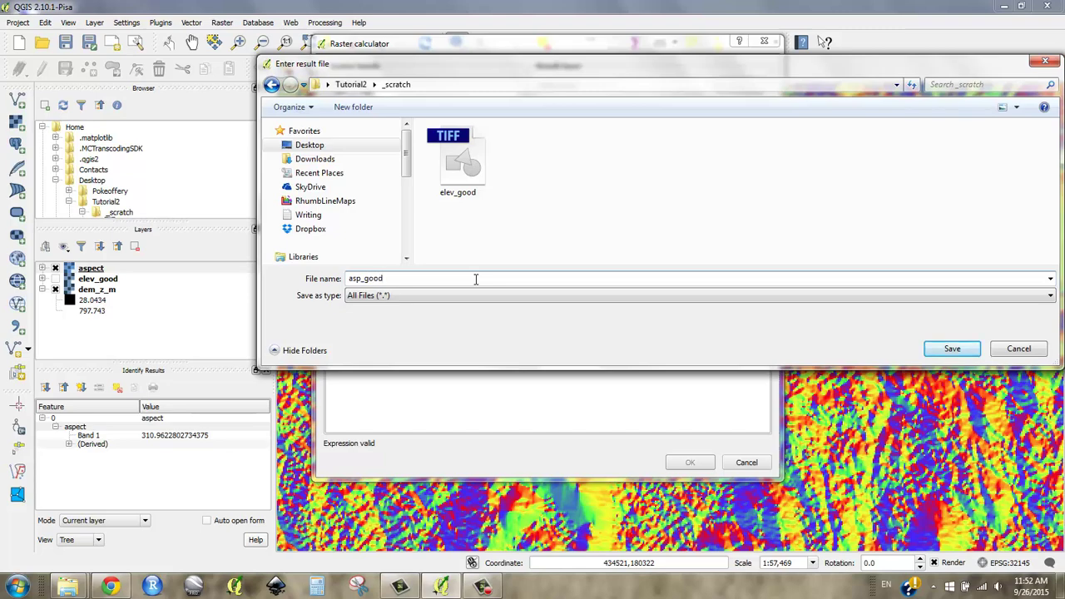
key(Return)
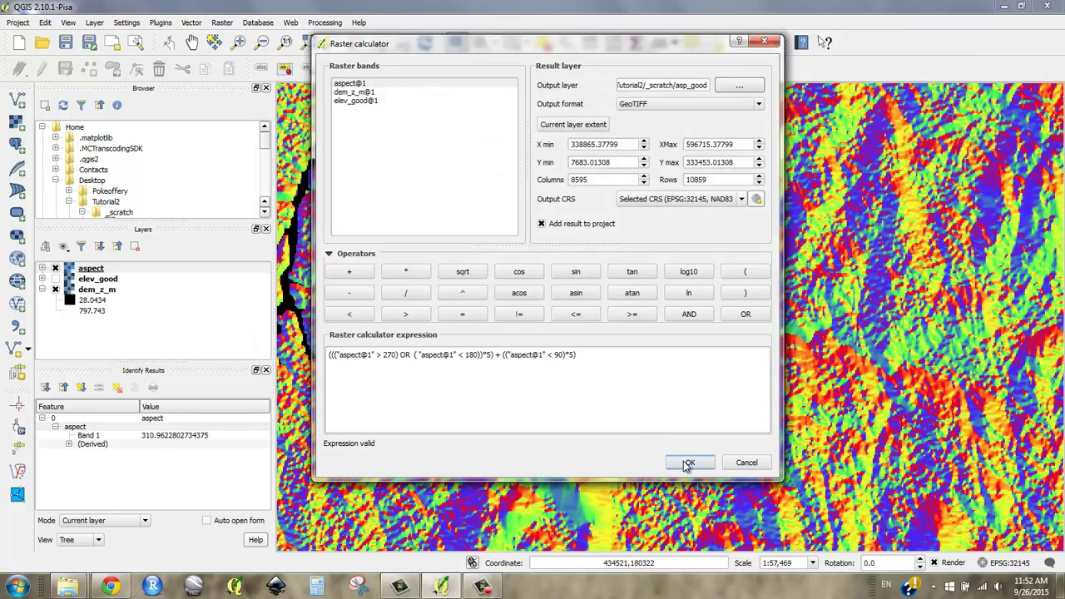
click(687, 463)
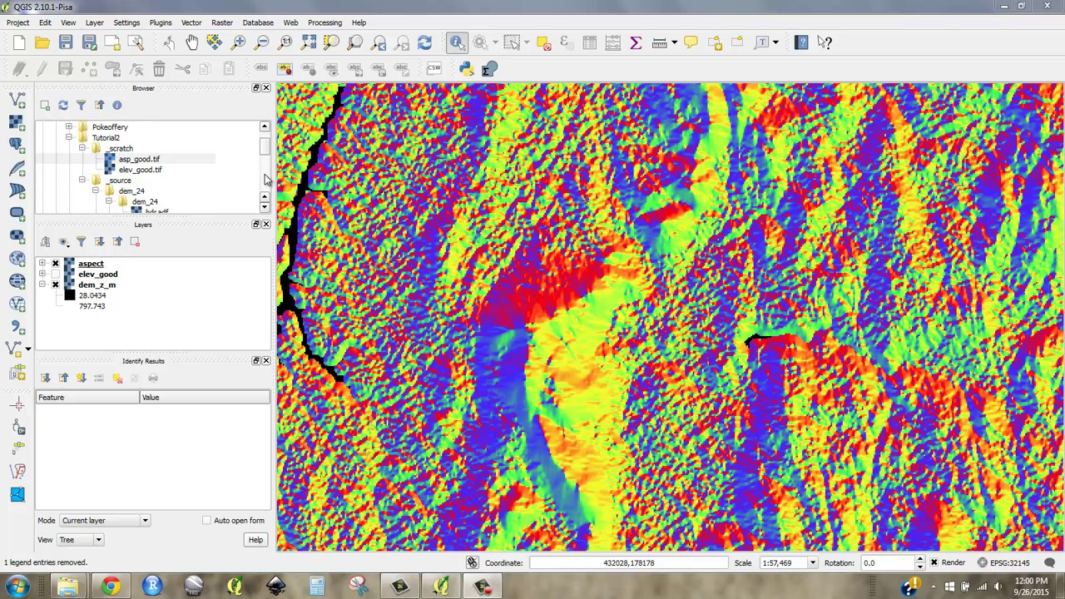
Step: Add asp_good.tif to the map, toggle its visibility, and identify a pixel, which returns no data
drag(131, 167, 406, 238)
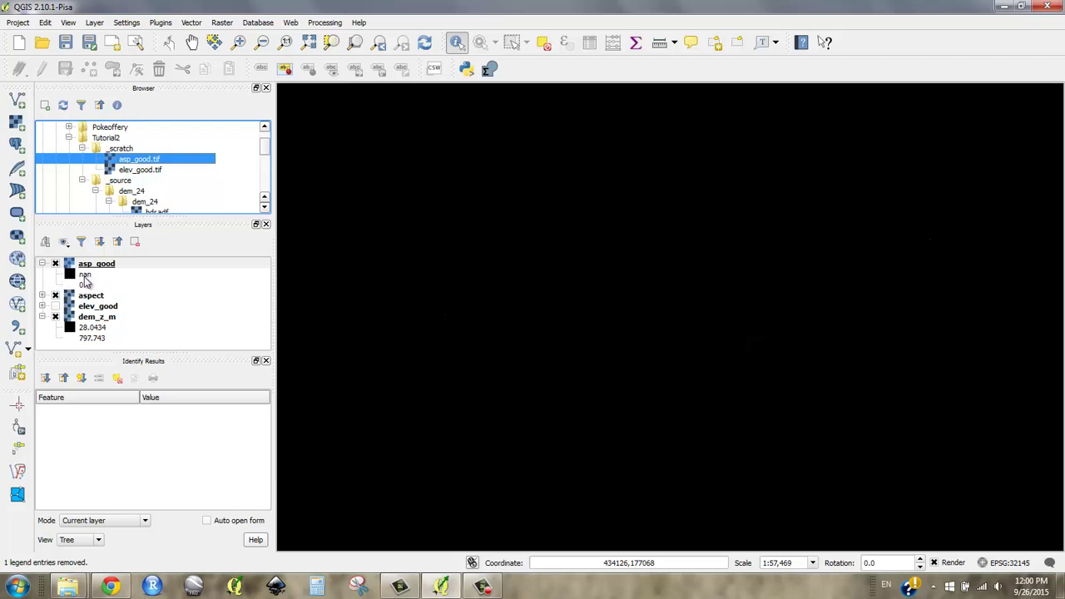
click(55, 264)
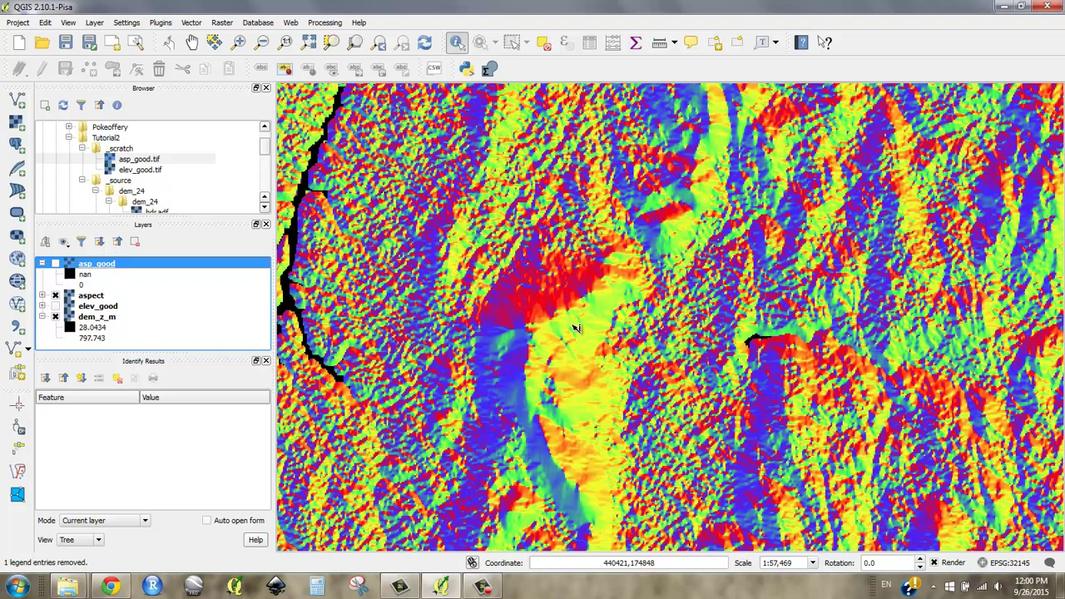
click(292, 308)
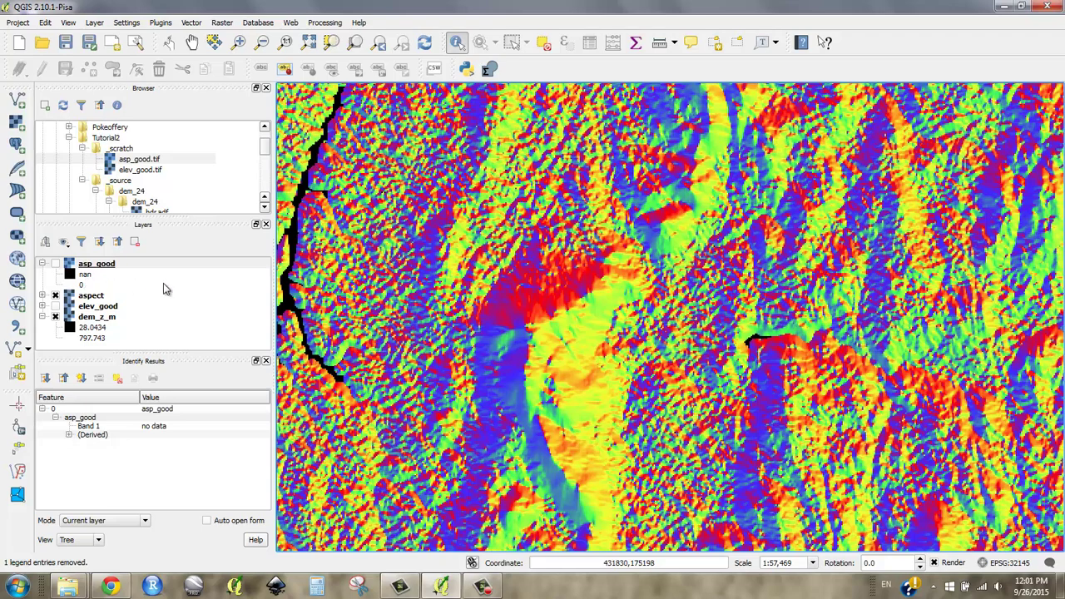
click(55, 264)
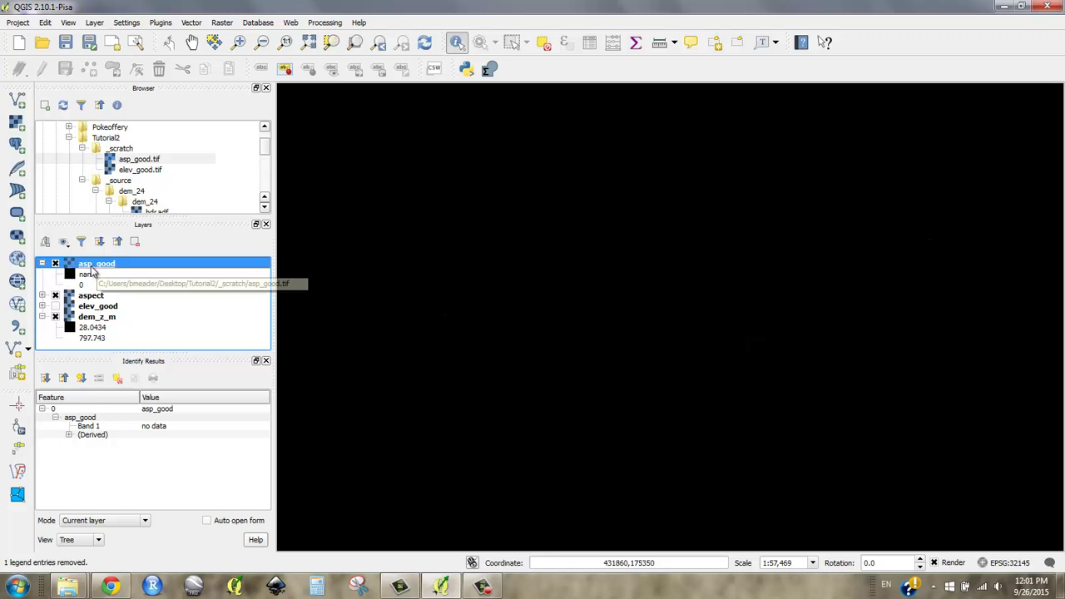
Step: Render asp_good as Singleband pseudocolor with an Oranges ramp classified from min 0 to max 10
right_click(88, 269)
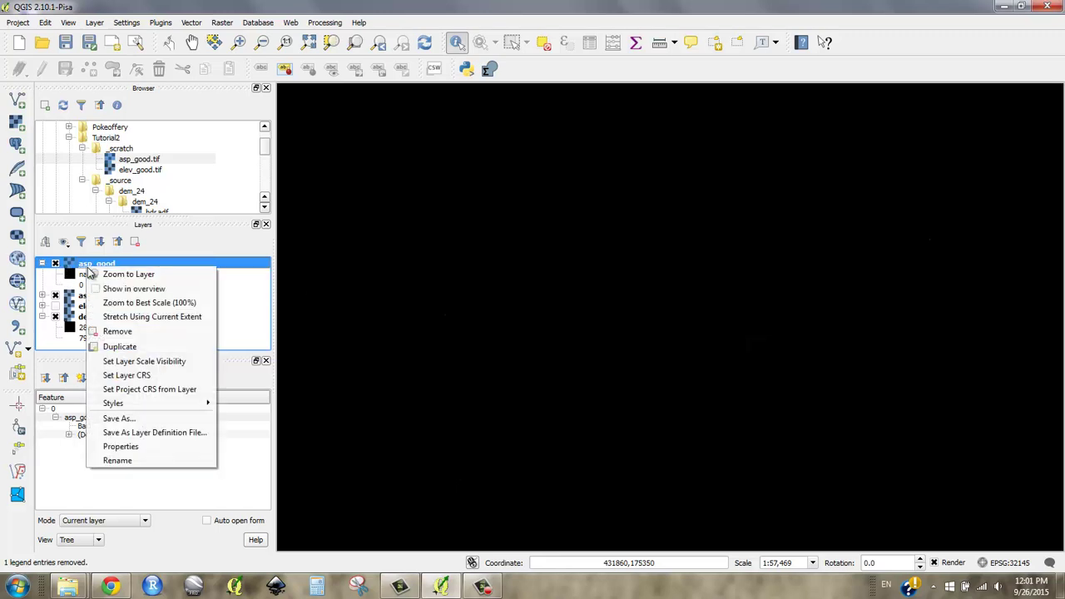
click(156, 451)
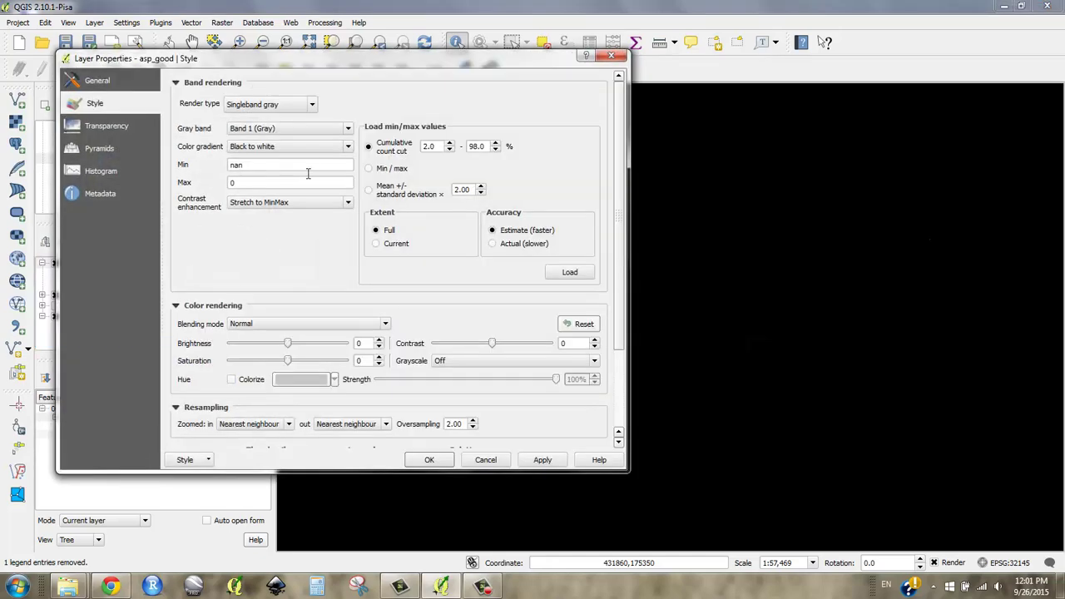
click(301, 105)
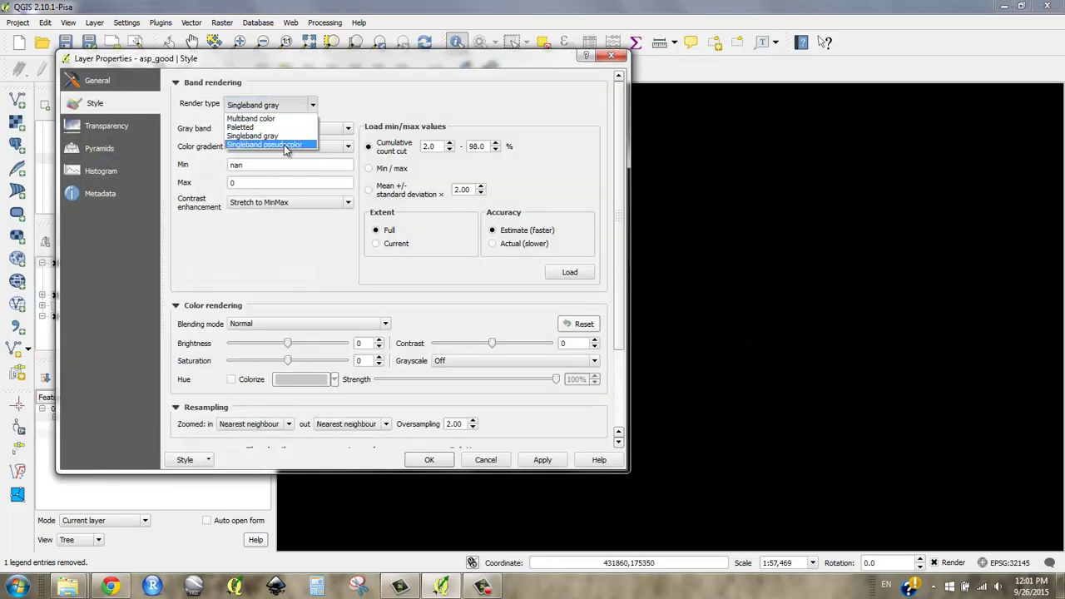
click(273, 144)
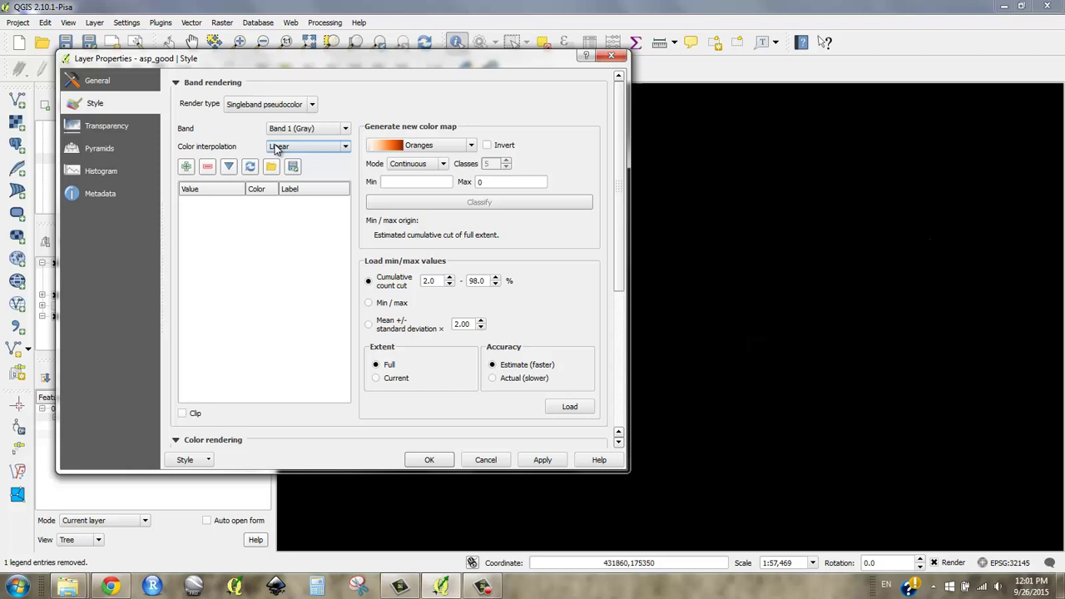
click(417, 182)
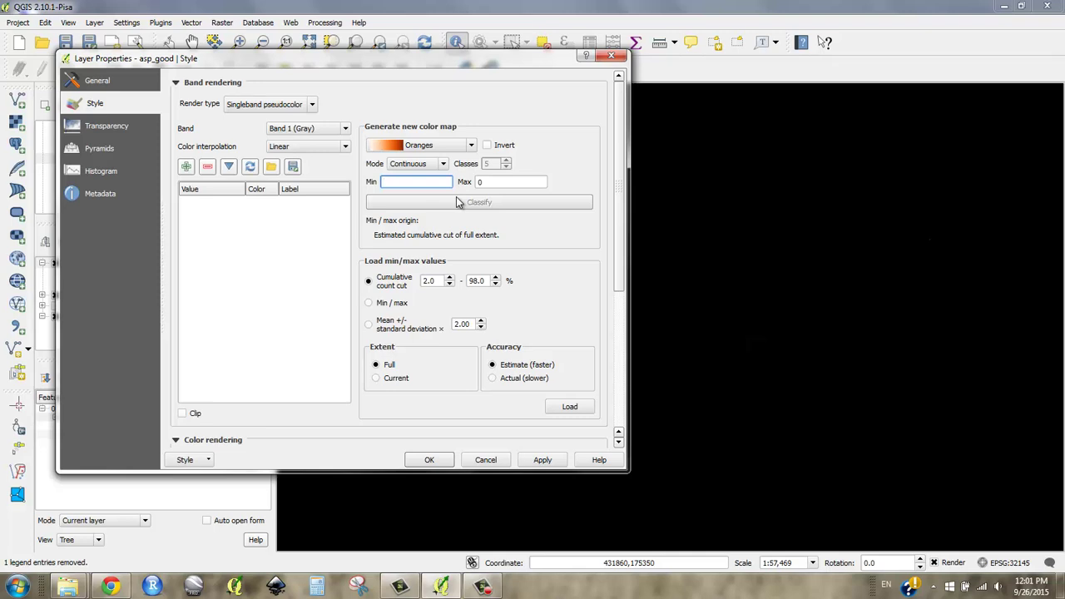
text(0)
key(Tab)
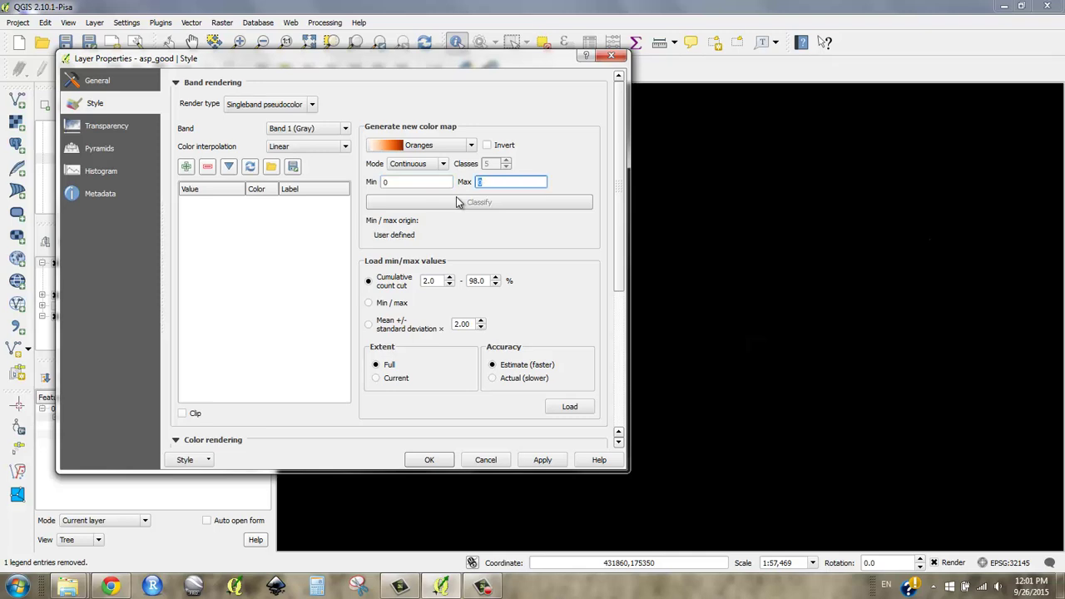
text(10)
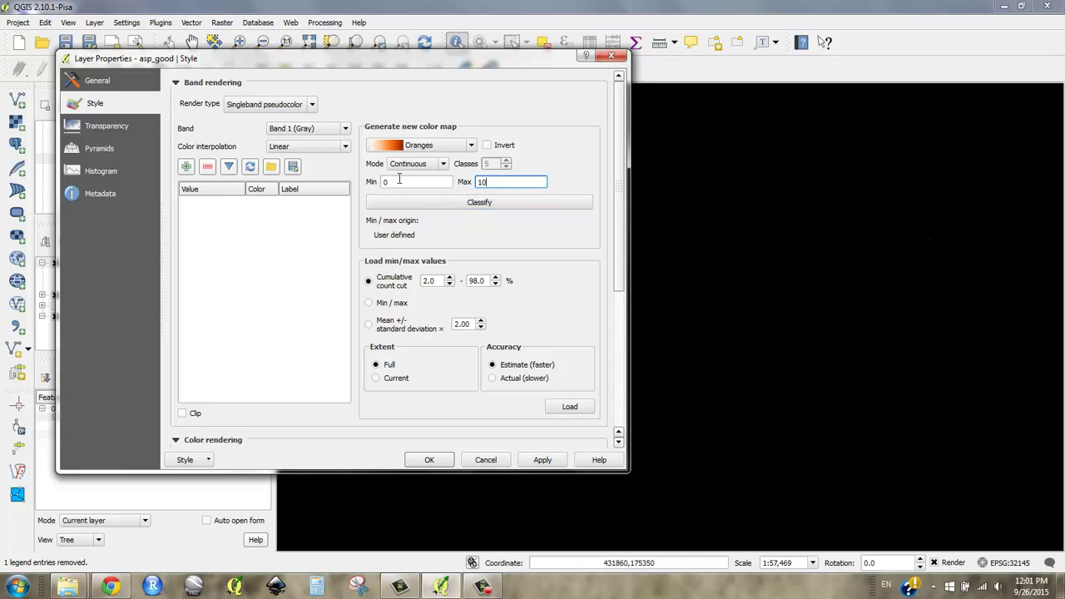
click(479, 204)
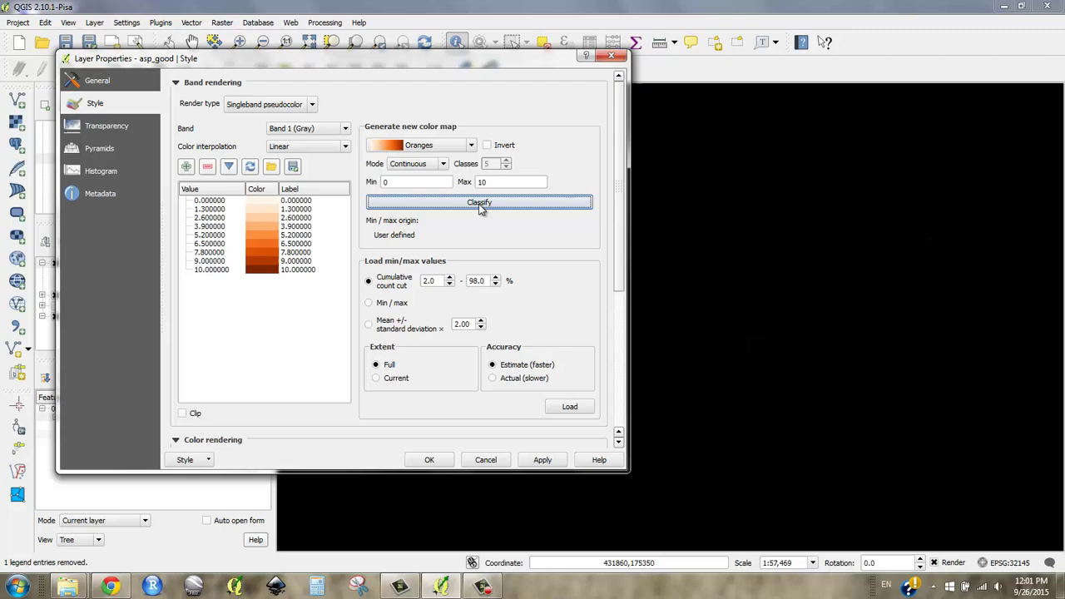
click(429, 459)
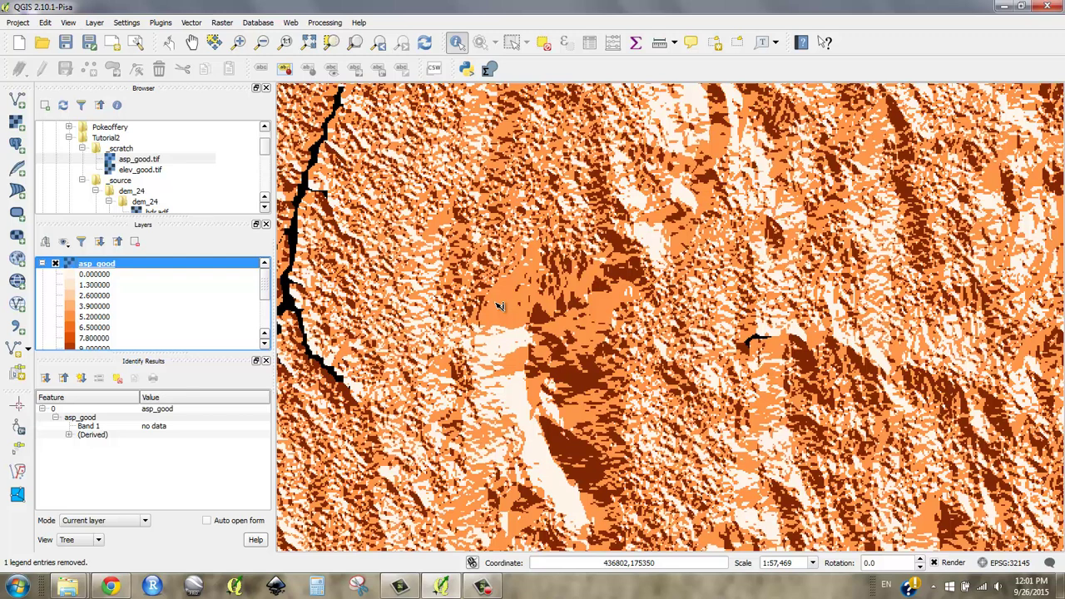
Step: Collapse the asp_good legend, compare it against aspect, and identify an asp_good score
click(42, 263)
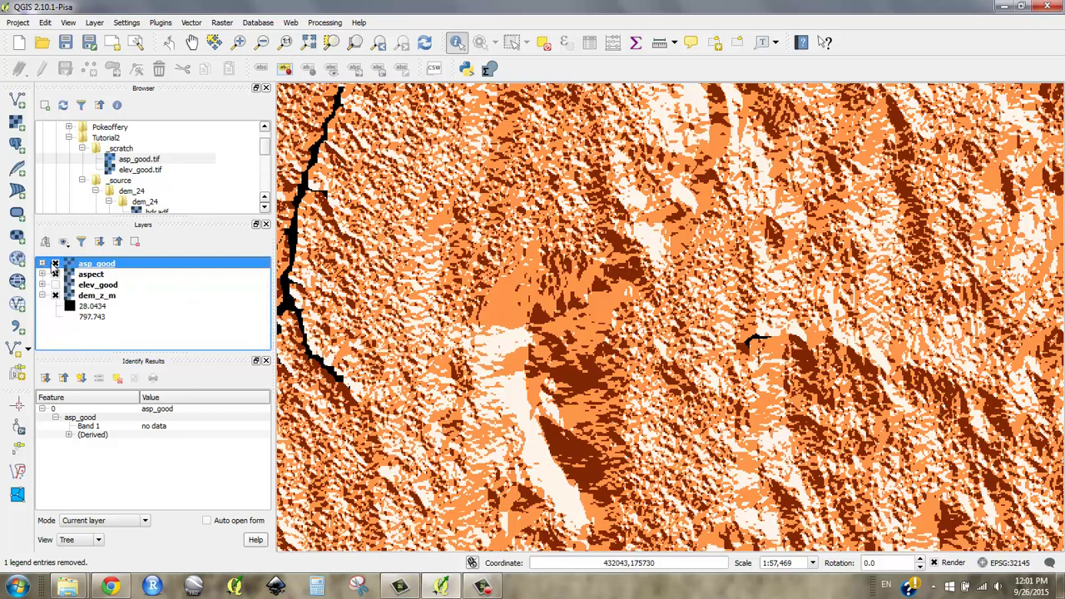
click(55, 263)
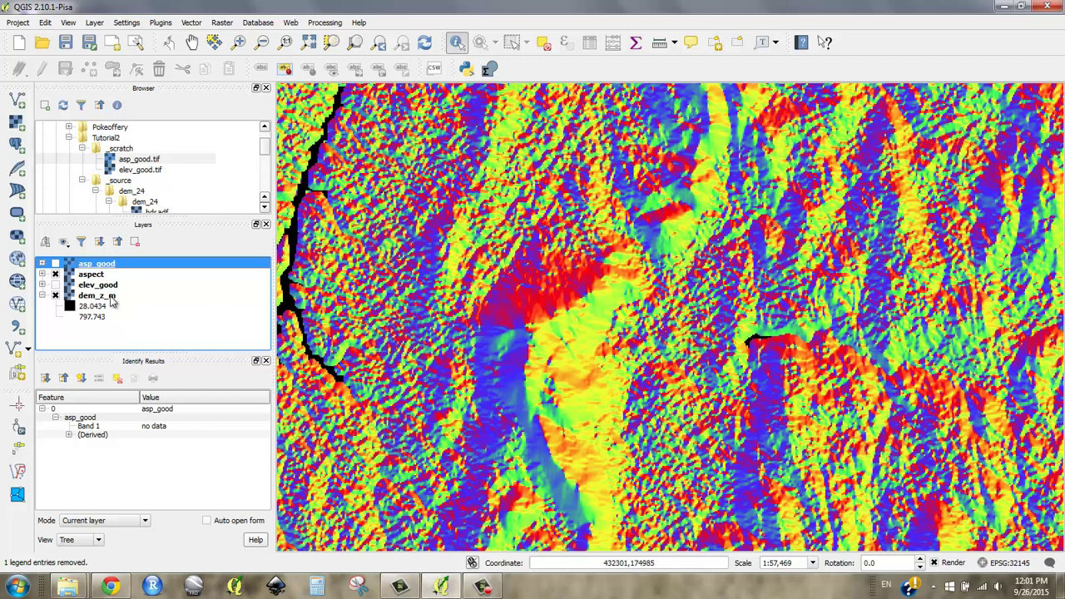
click(55, 263)
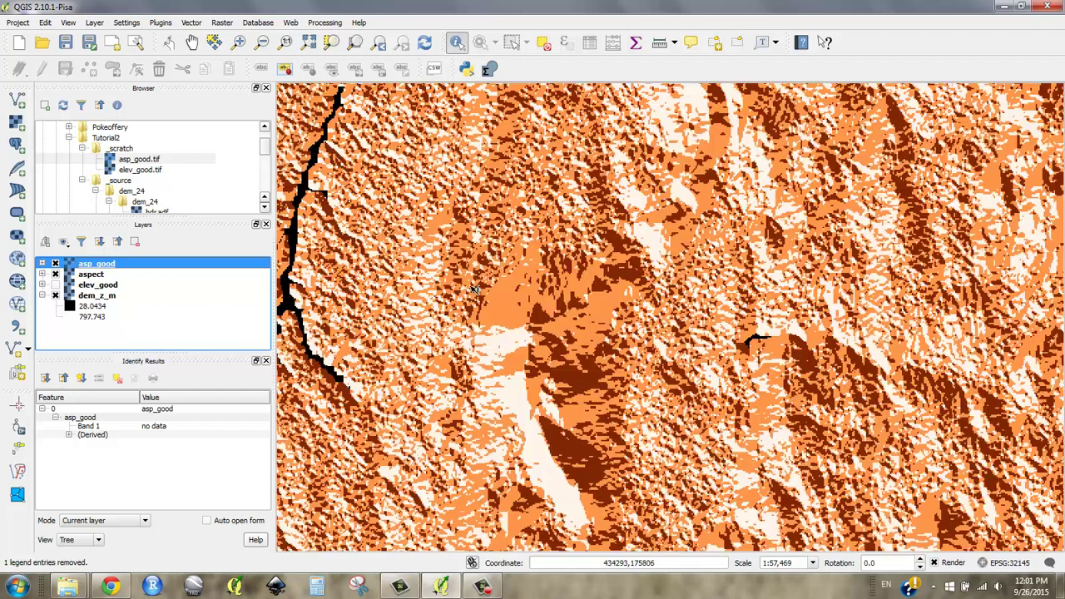
click(542, 322)
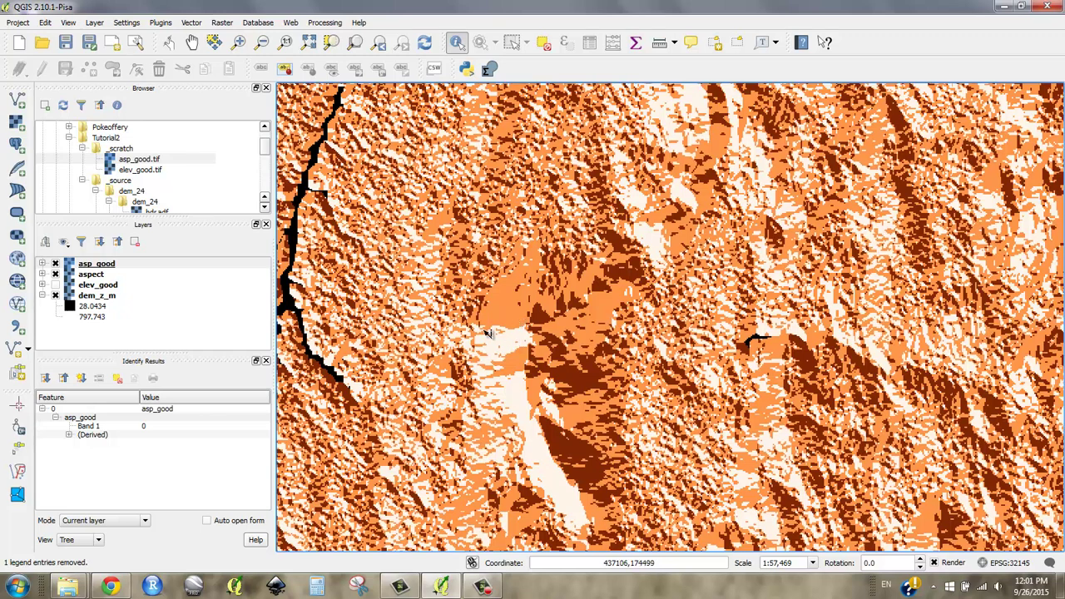
Step: Remove the aspect layer and display elev_good in place of asp_good
right_click(147, 275)
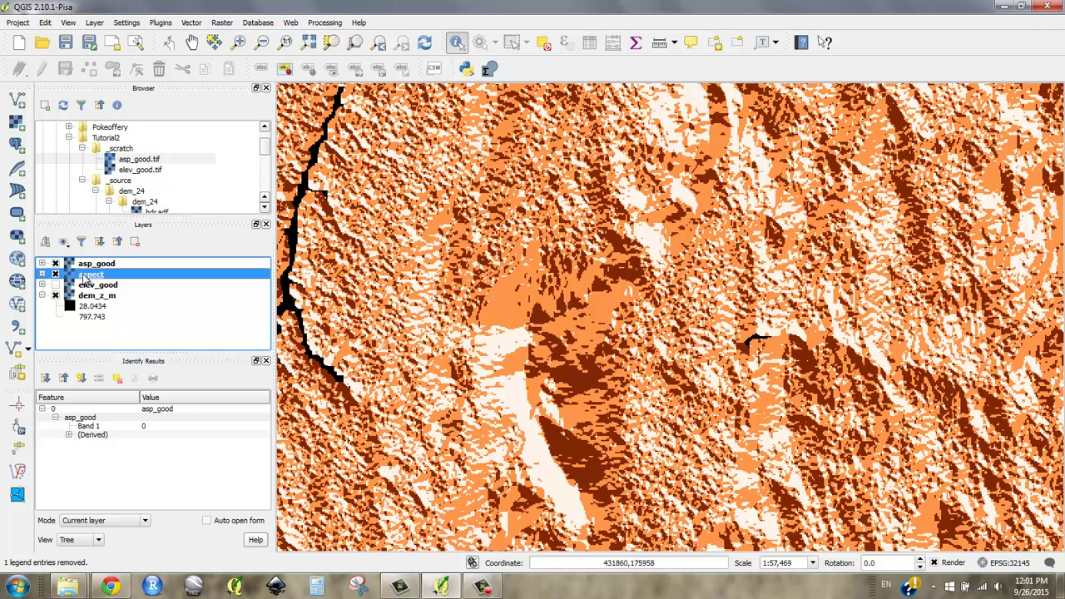
click(138, 338)
click(502, 306)
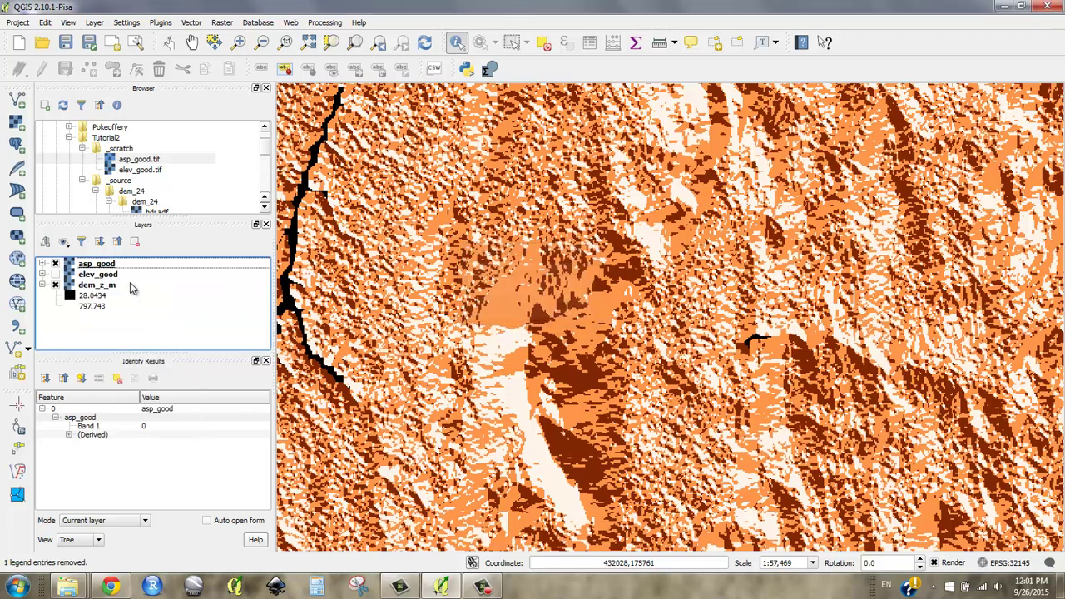
right_click(95, 275)
click(76, 280)
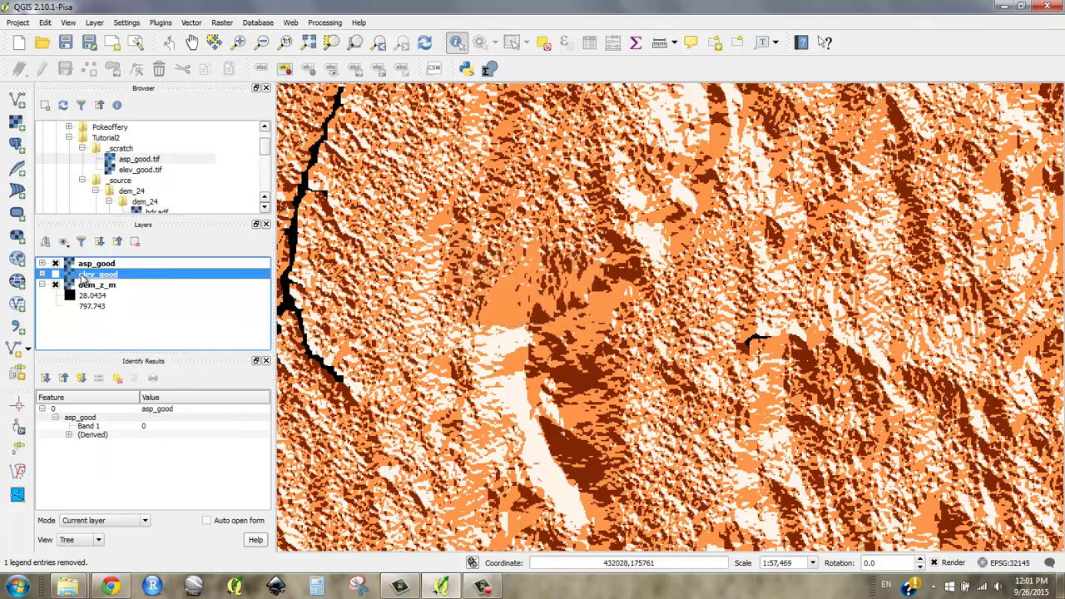
click(55, 265)
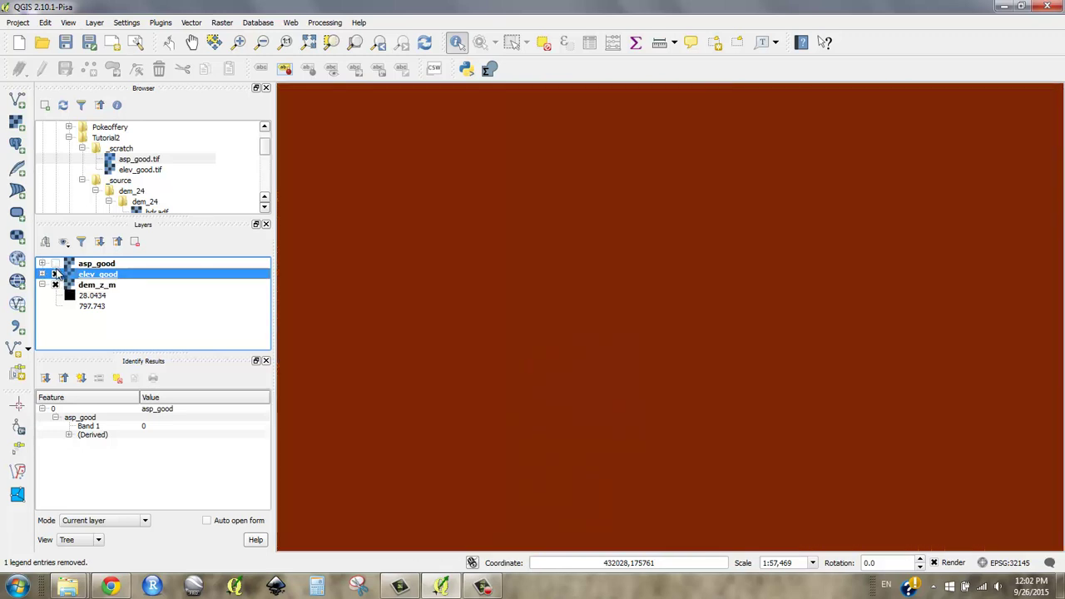
Step: Zoom out to the full elev_good raster, identify two pixel scores, and switch asp_good back on
scroll(395, 309, down, 2)
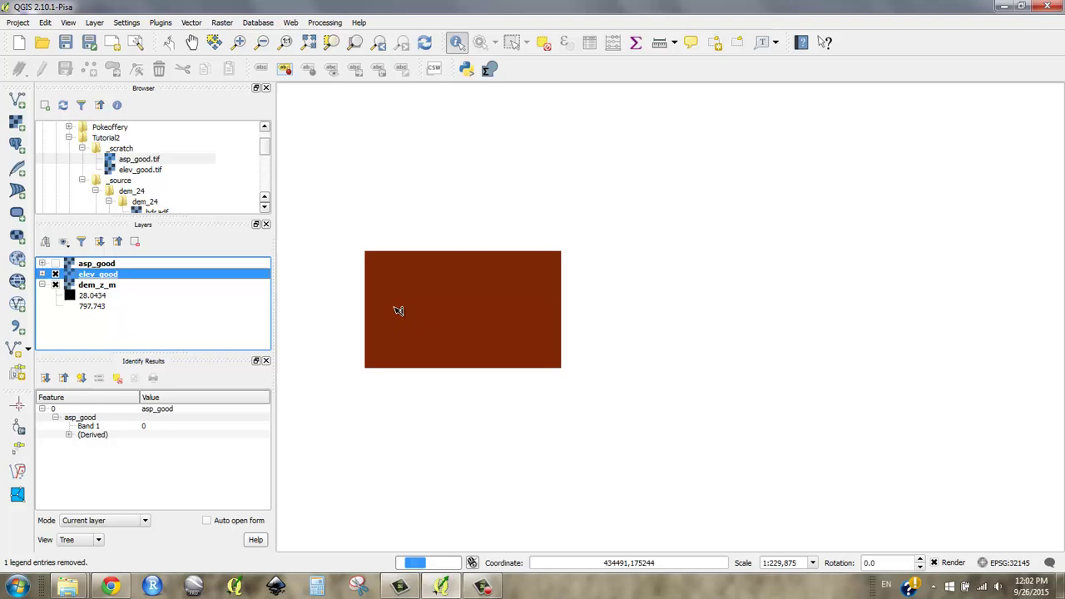
scroll(399, 310, down, 1)
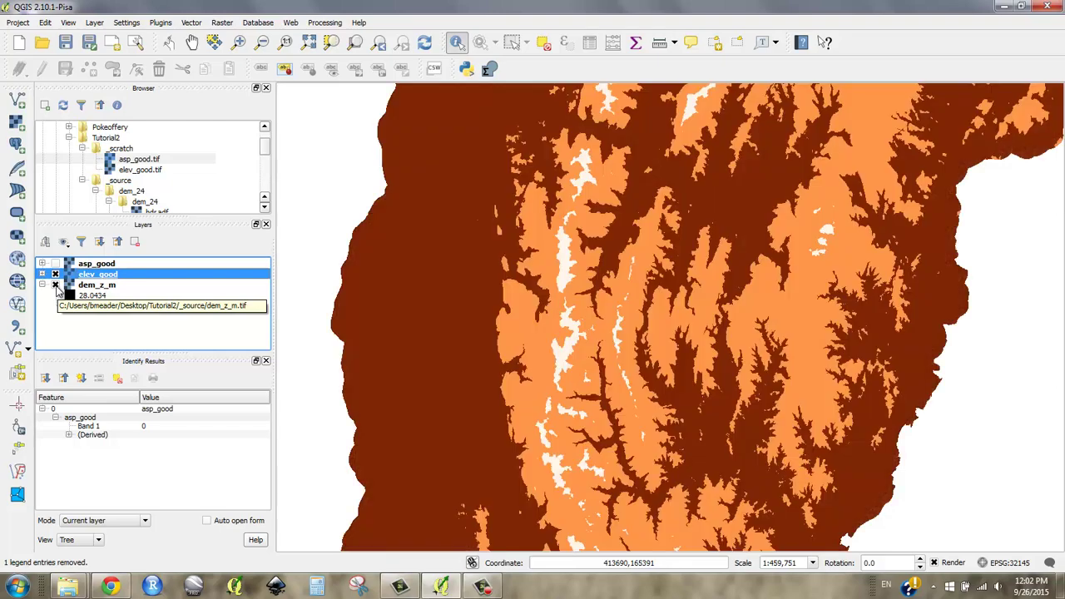
click(456, 313)
click(543, 331)
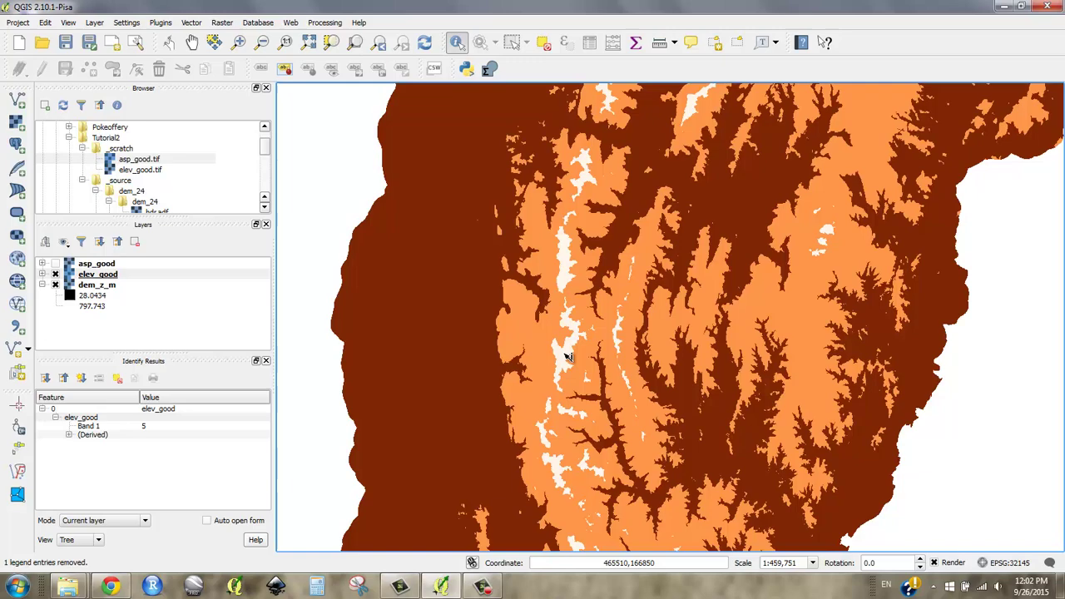
click(55, 263)
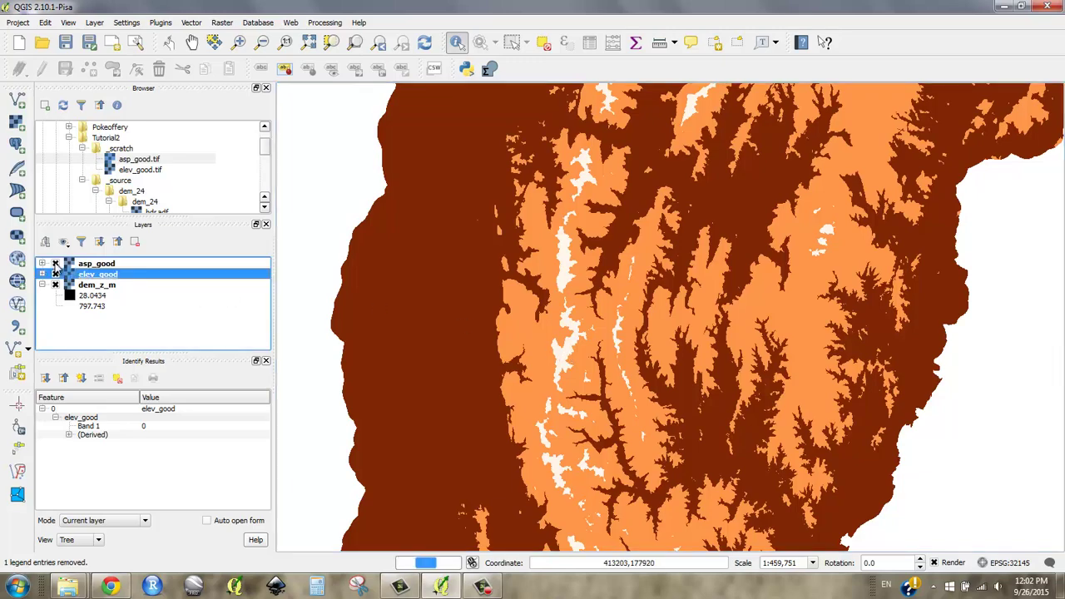